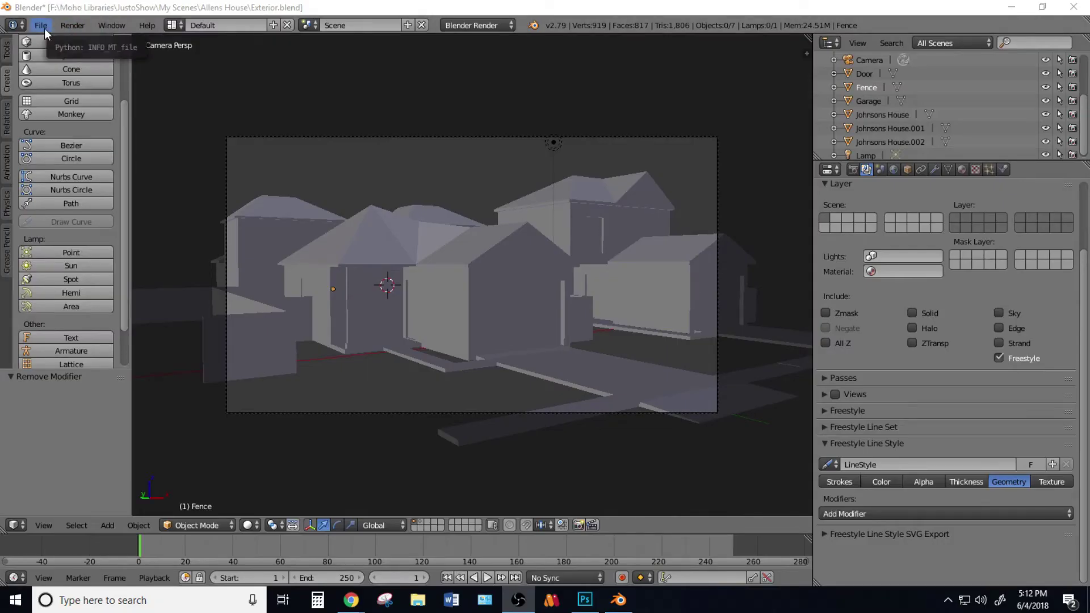
Step: Check in the user preferences that the Freestyle SVG Exporter add-on is enabled
click(44, 28)
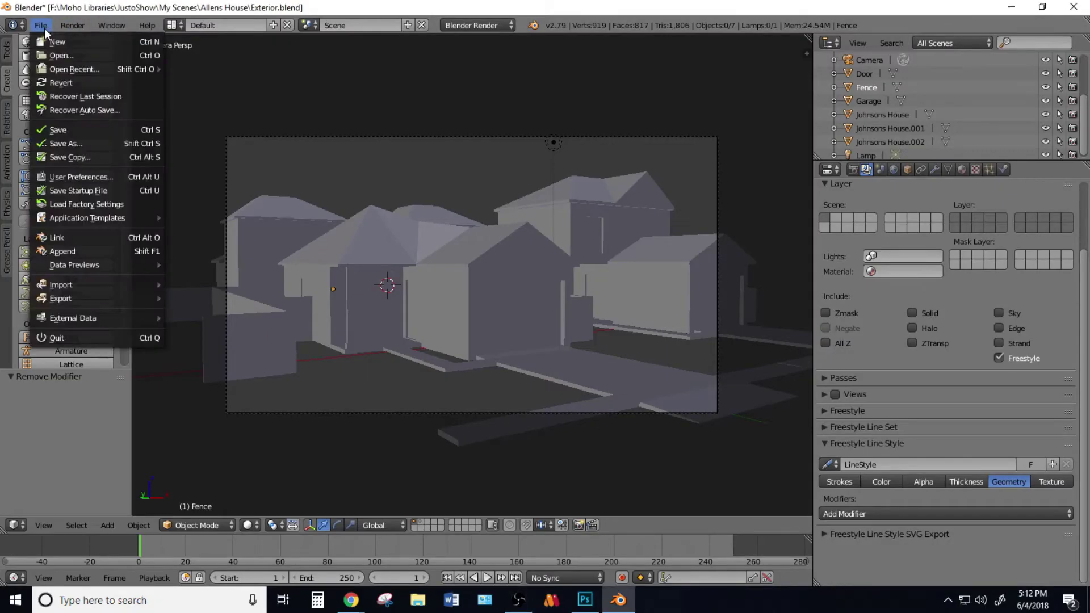
click(81, 177)
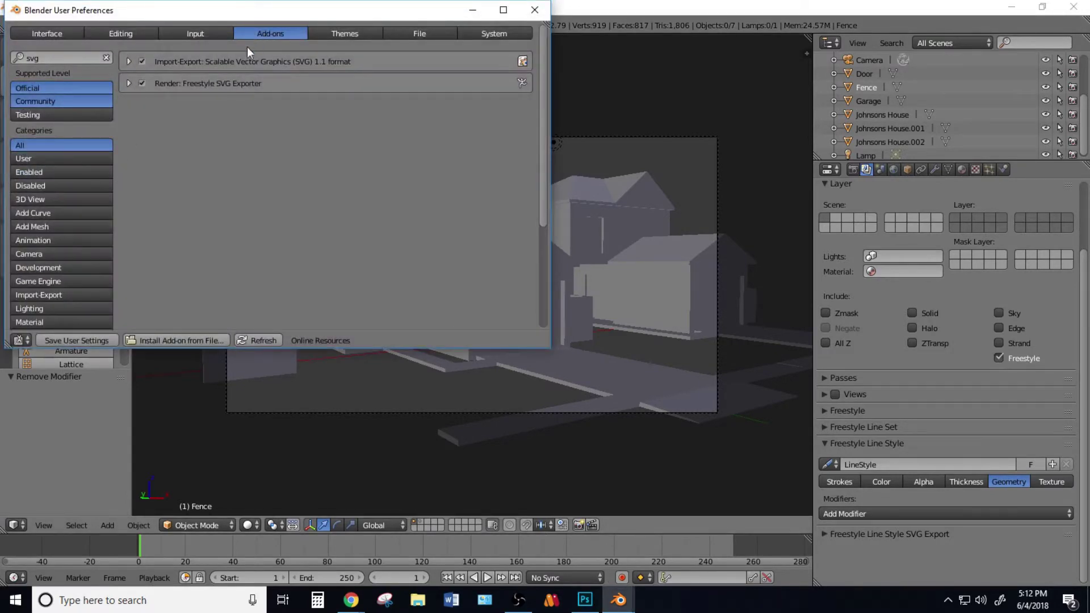
click(49, 57)
click(142, 84)
click(527, 16)
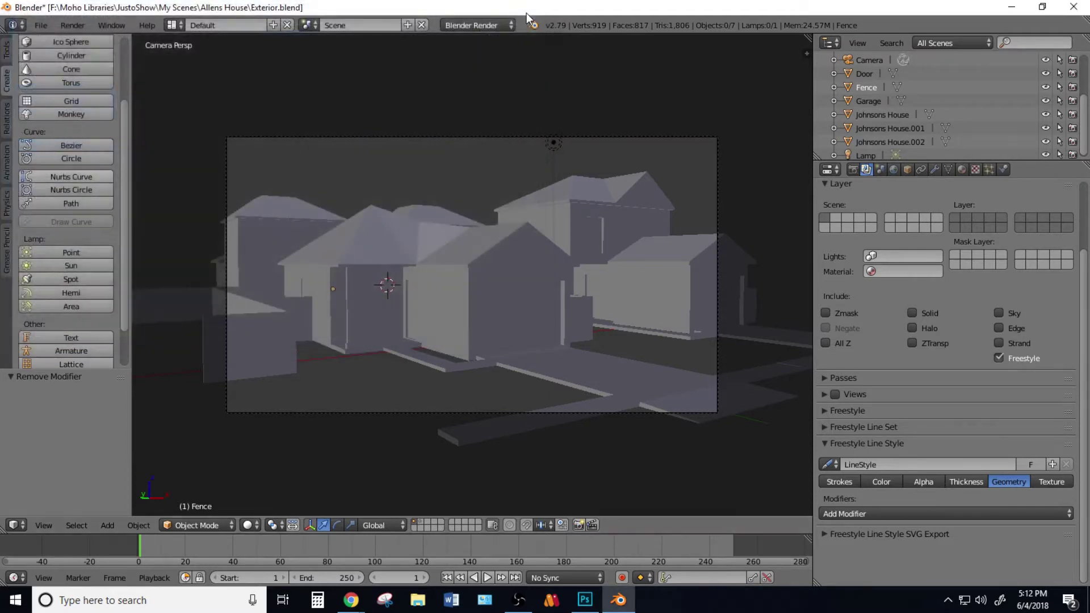
Step: Show the scene's render settings and slightly widen the properties editor
click(852, 169)
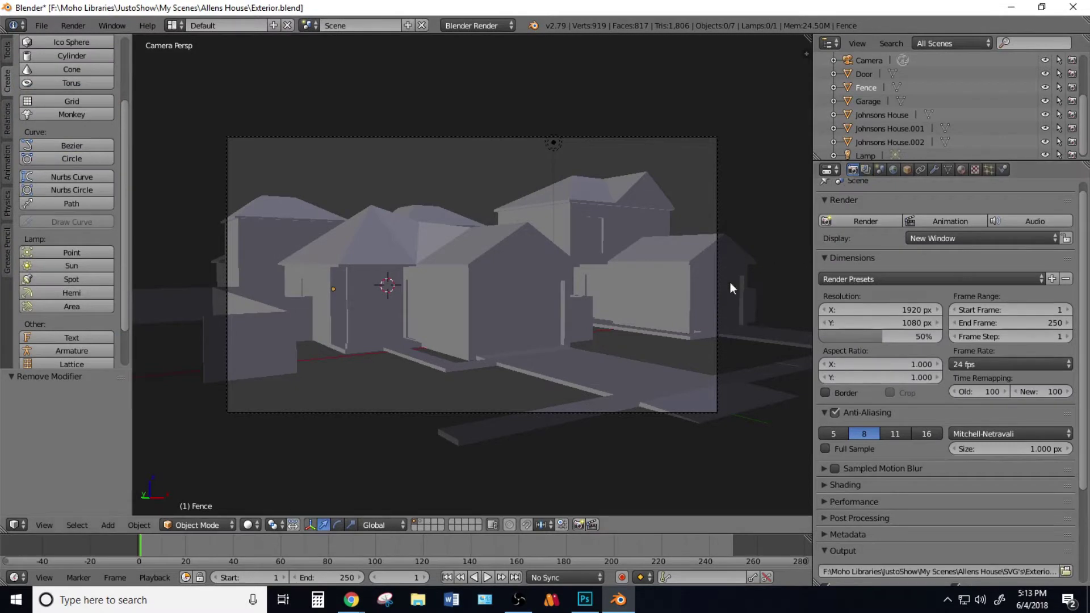
click(821, 201)
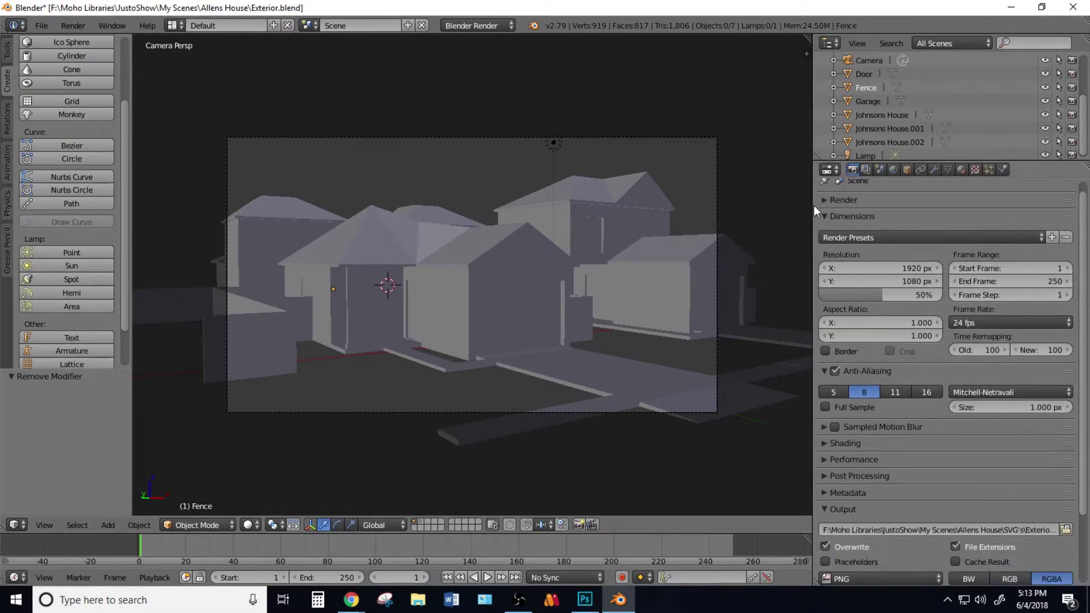
drag(814, 206, 832, 223)
click(840, 199)
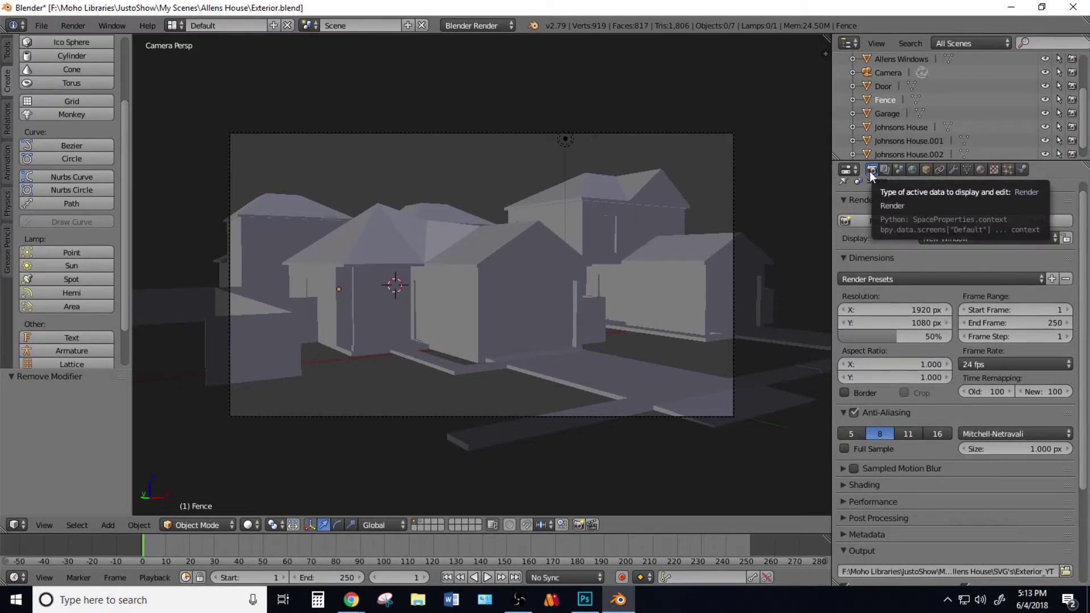
Step: Review the render output path in the file browser, leaving it without changes, and inspect the remaining output settings
scroll(867, 241, down, 5)
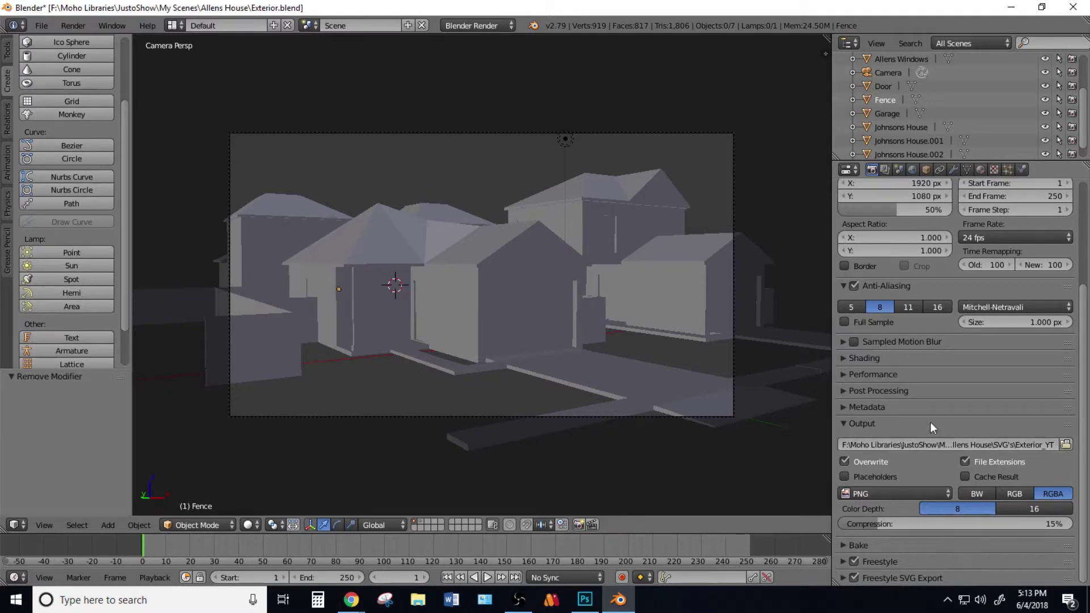
click(840, 425)
click(842, 424)
click(1065, 445)
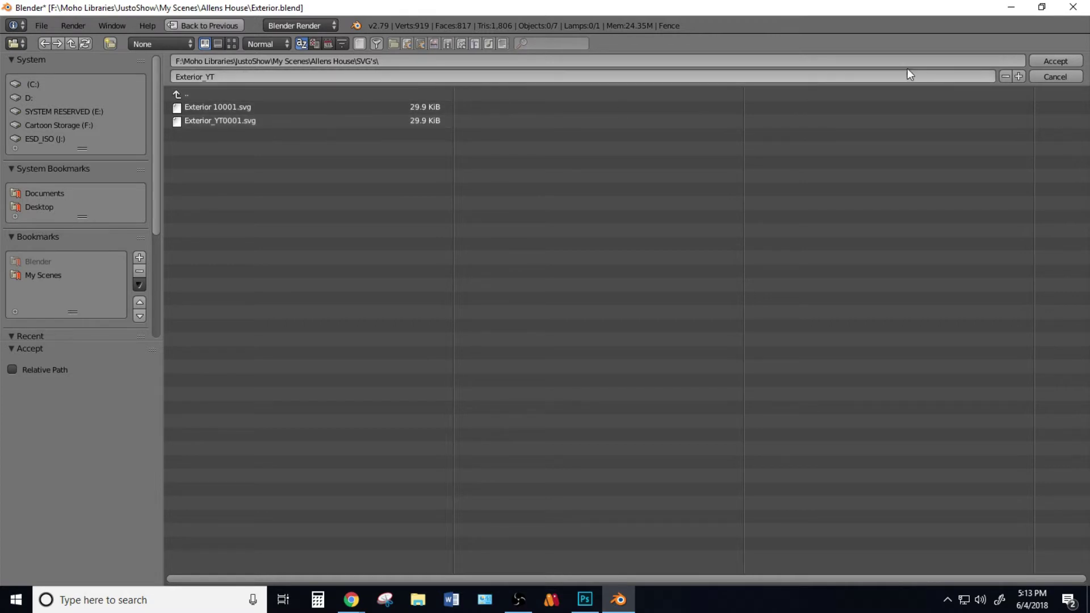
click(1045, 76)
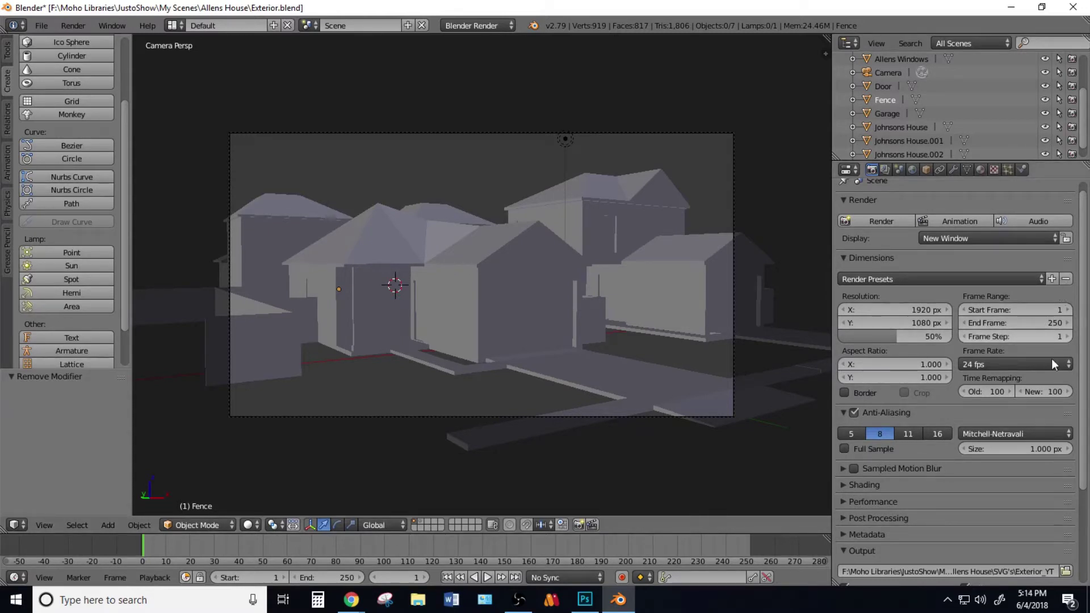
scroll(892, 256, down, 5)
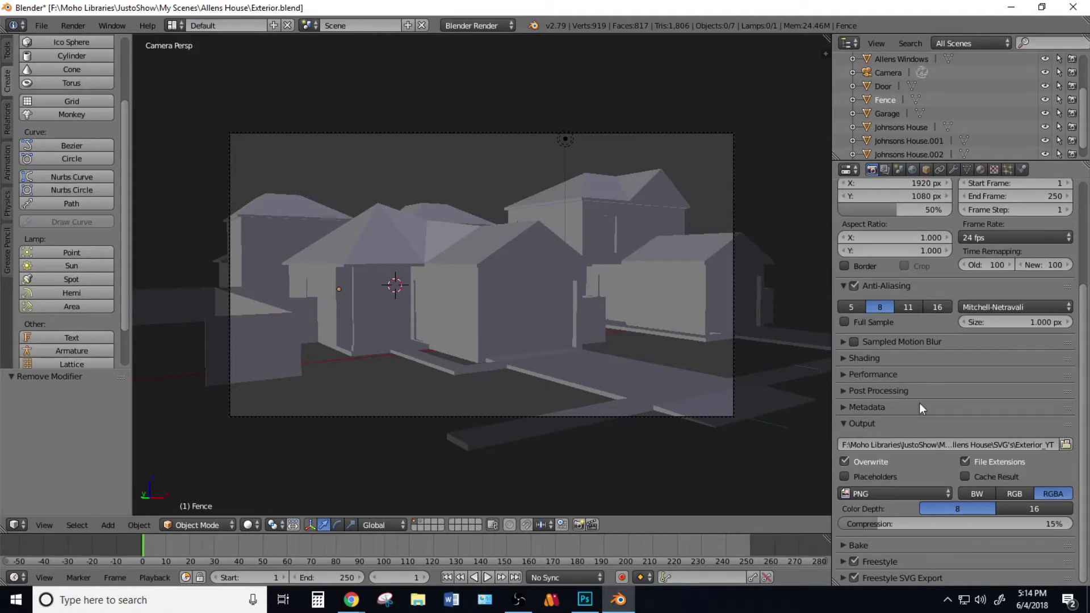
Step: Render a test image with only Freestyle included in the render layer
click(883, 171)
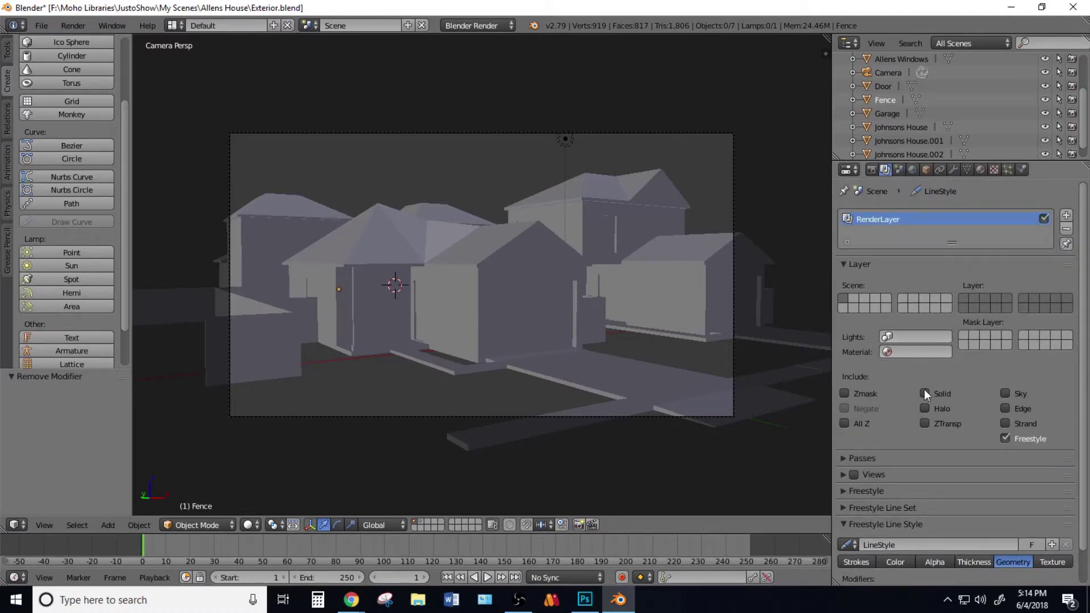
key(F12)
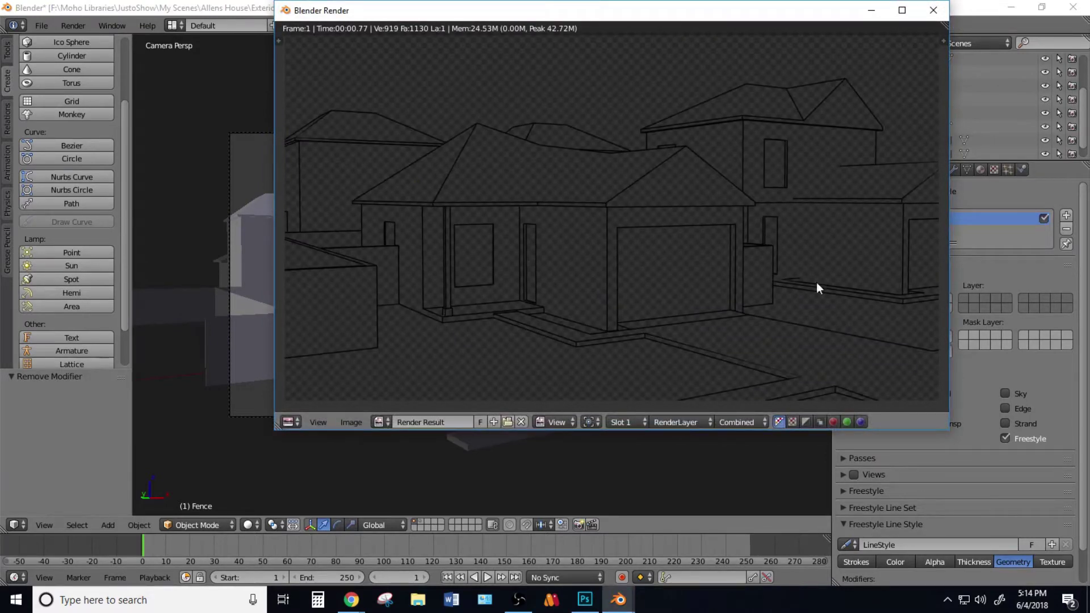
click(932, 12)
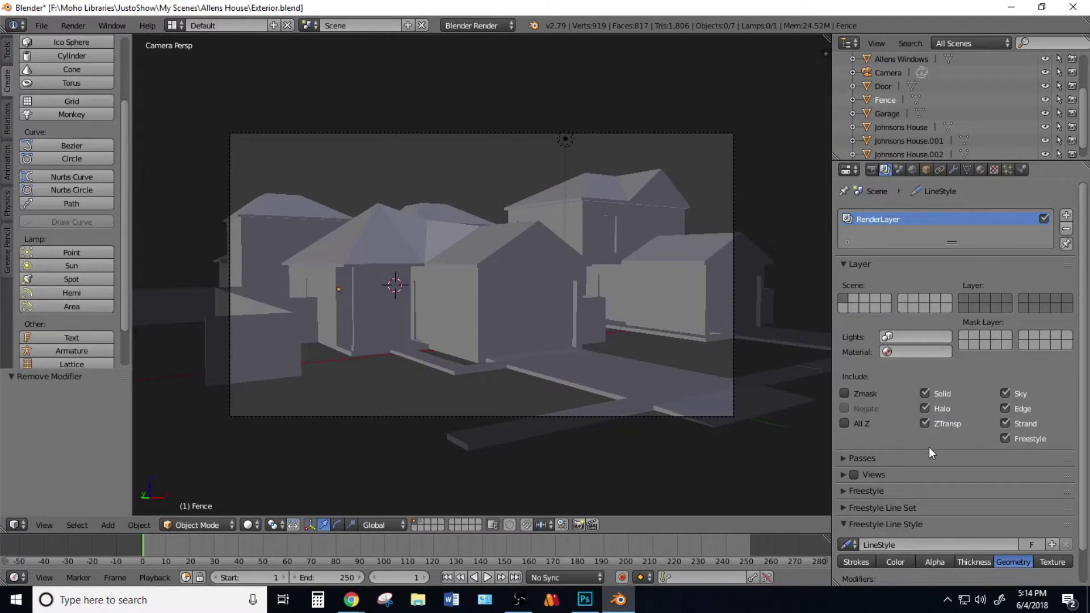
Step: Include Solid, Halo, ZTransp, Sky, Edge and Strand in the render layer and render a comparison image
click(843, 262)
click(843, 262)
drag(1013, 393, 1006, 459)
key(F12)
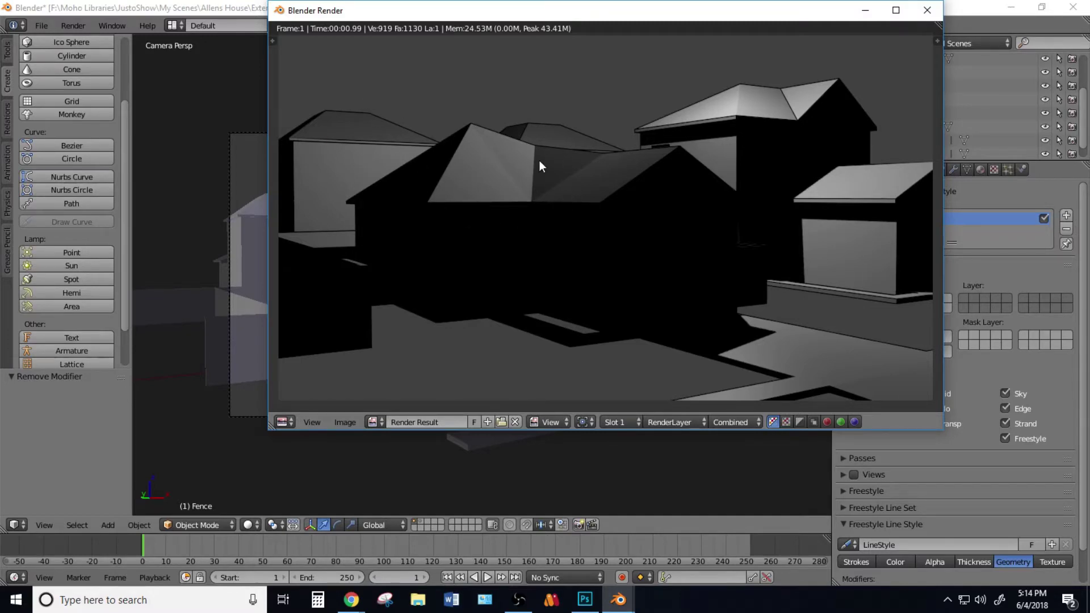
click(927, 10)
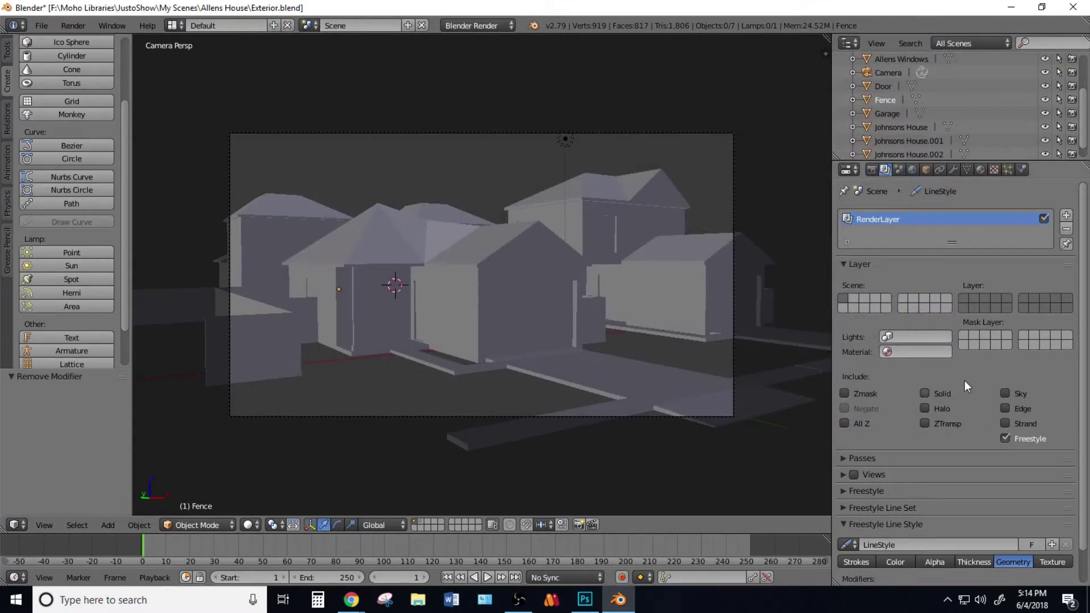
Step: Inspect the stroke and geometry settings of the Freestyle line style
scroll(870, 437, down, 2)
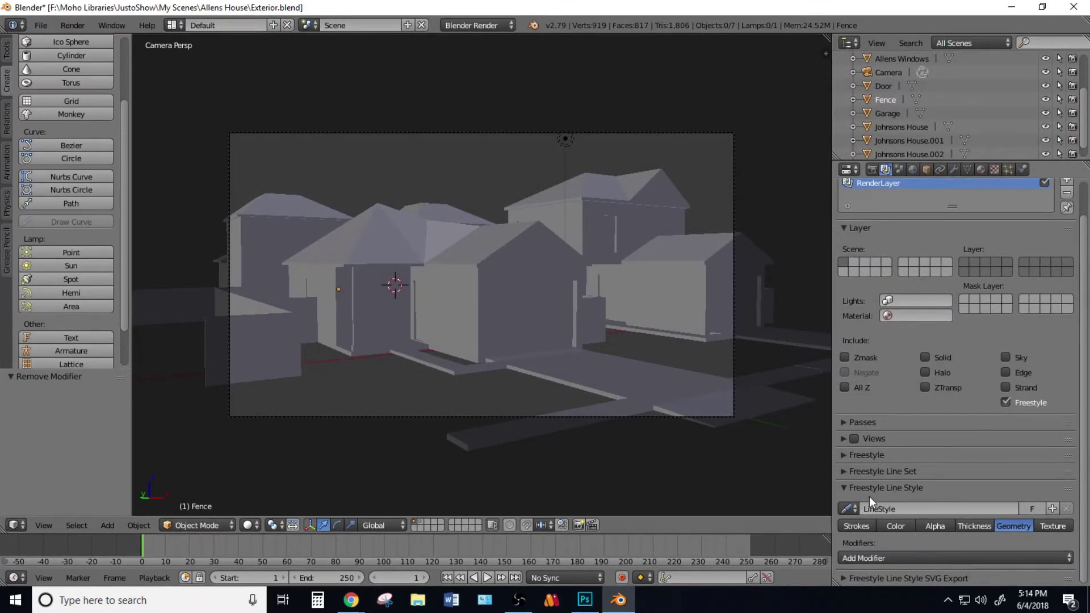
click(847, 487)
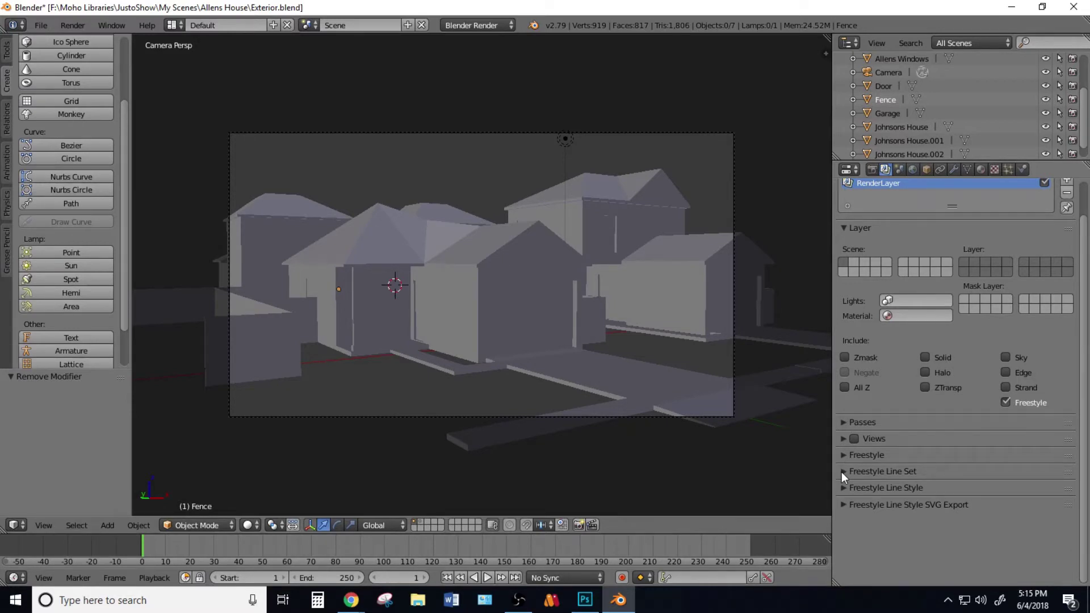
click(844, 487)
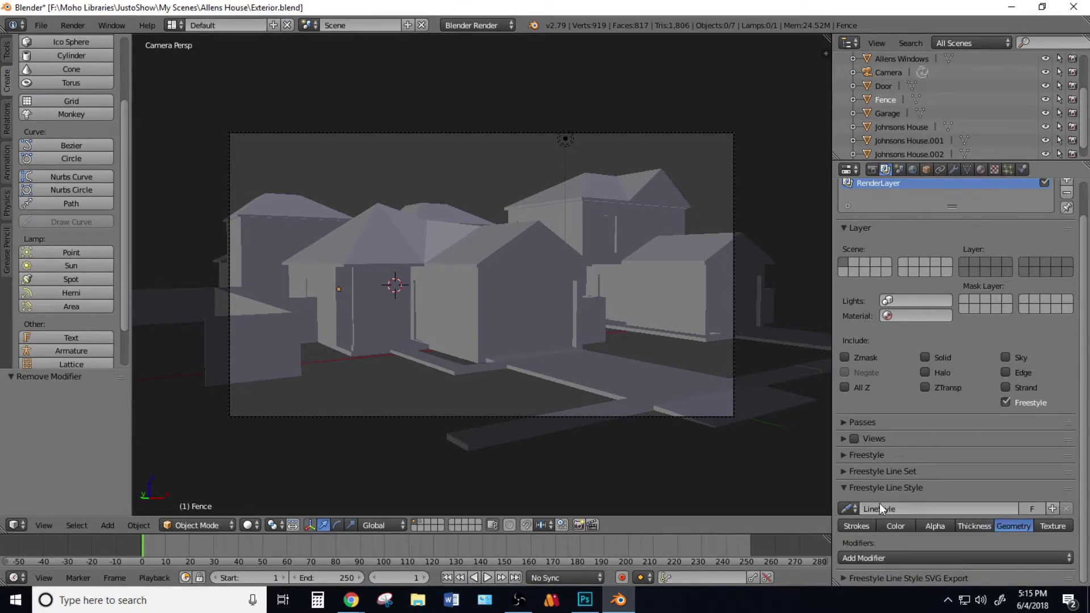
click(854, 528)
scroll(863, 448, down, 5)
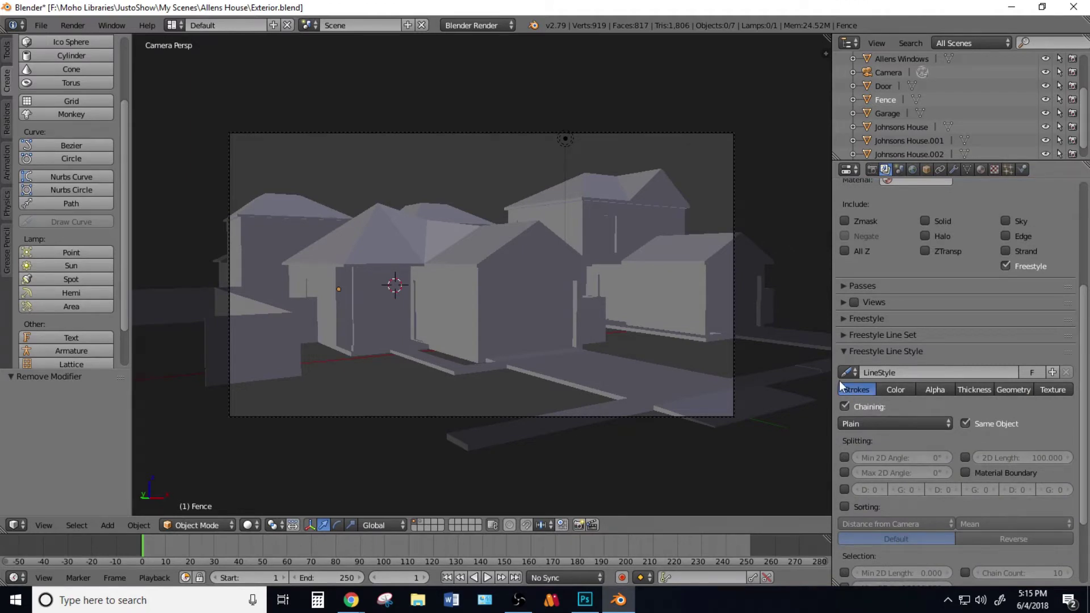
click(1017, 390)
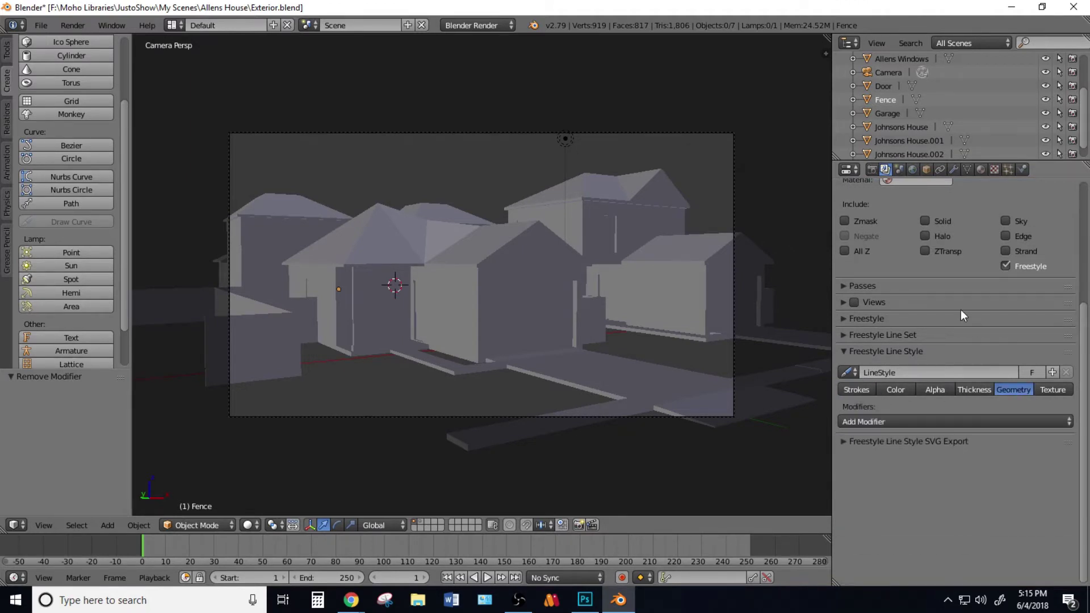
Step: Add a Sampling geometry modifier to the Freestyle line style and remove it again
click(1014, 420)
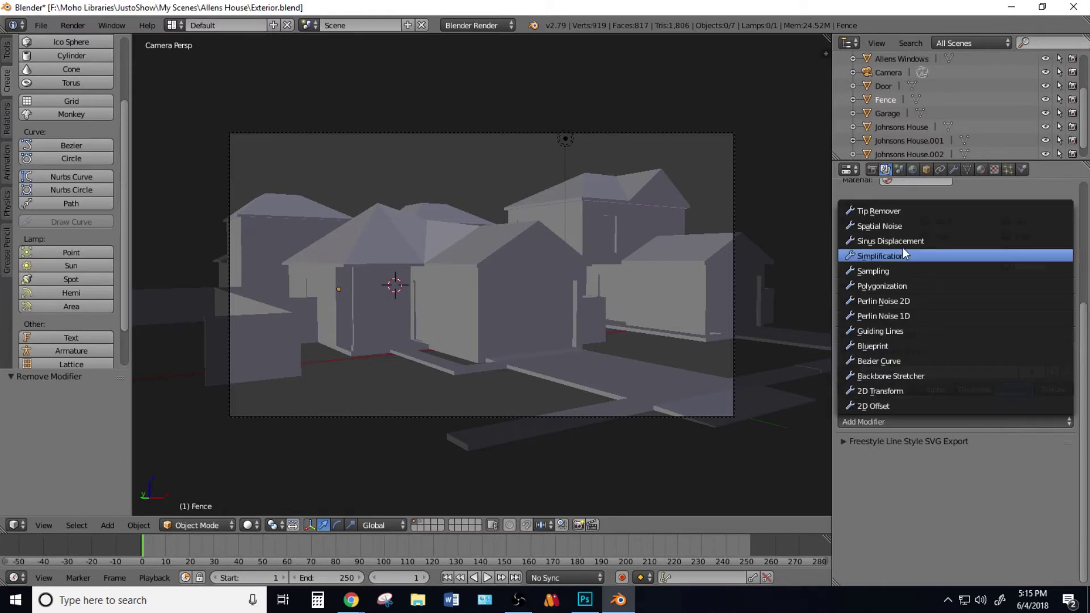
click(904, 271)
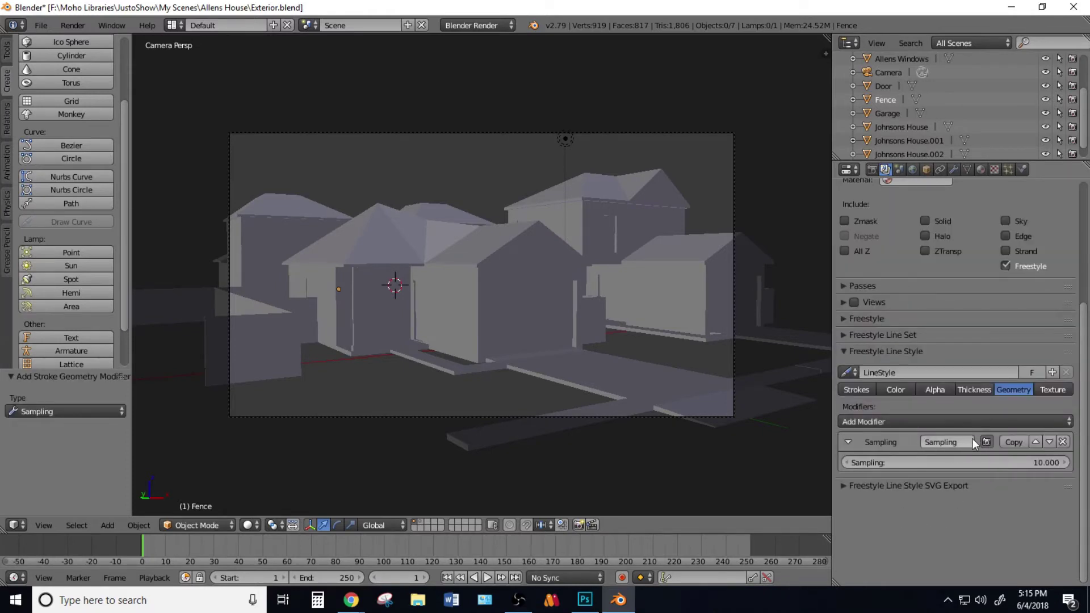
click(1063, 442)
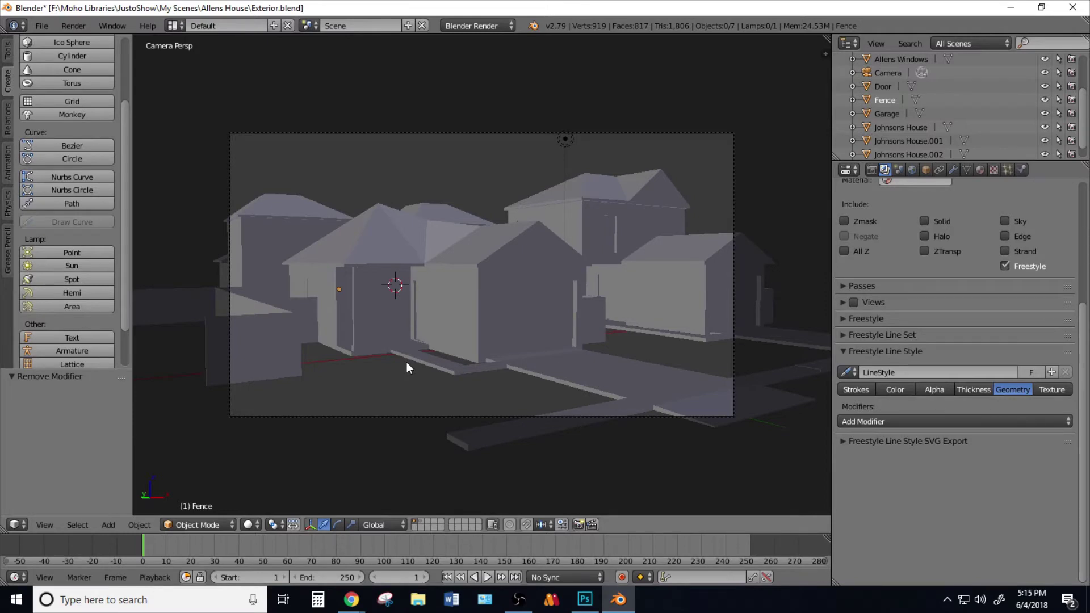
Step: Try a base thickness of 4.100 for the Freestyle line style, then restore it to 3.000
click(844, 350)
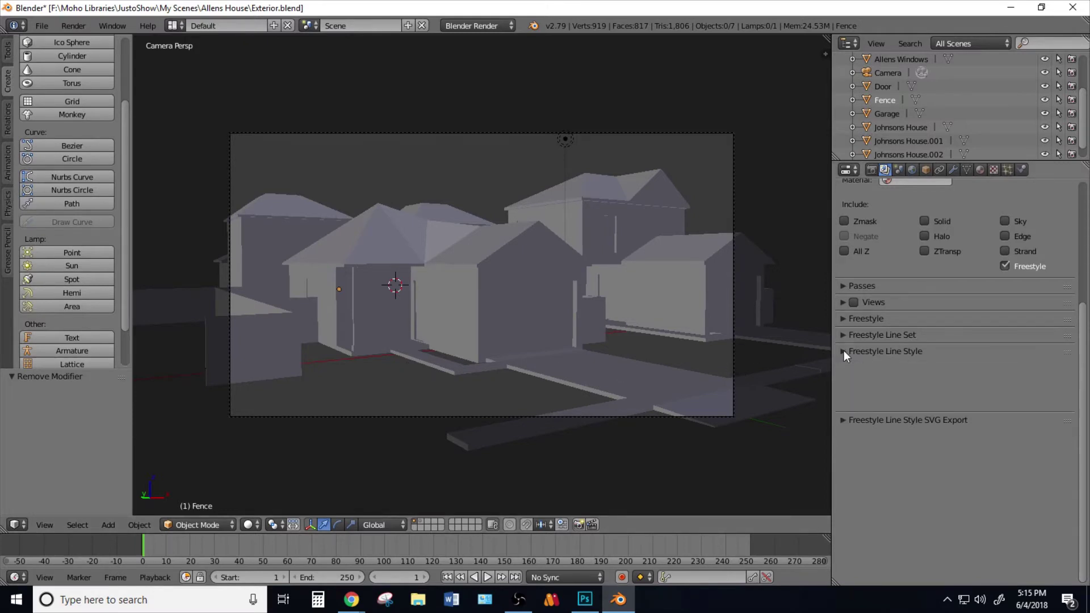
click(844, 350)
click(975, 389)
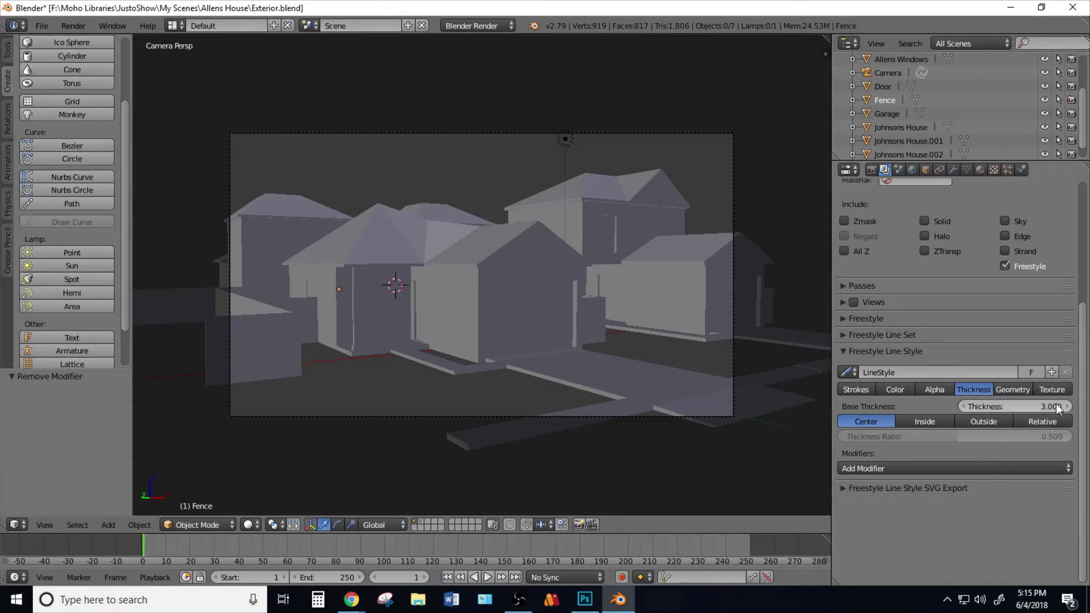
drag(1056, 404, 1022, 404)
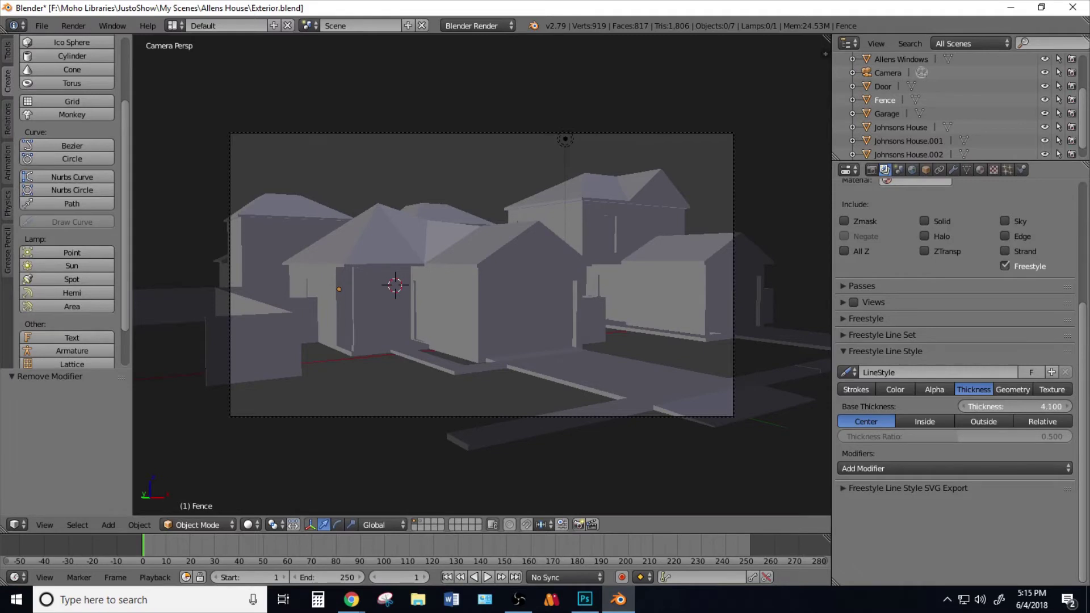
click(1043, 401)
text(0.0)
key(Return)
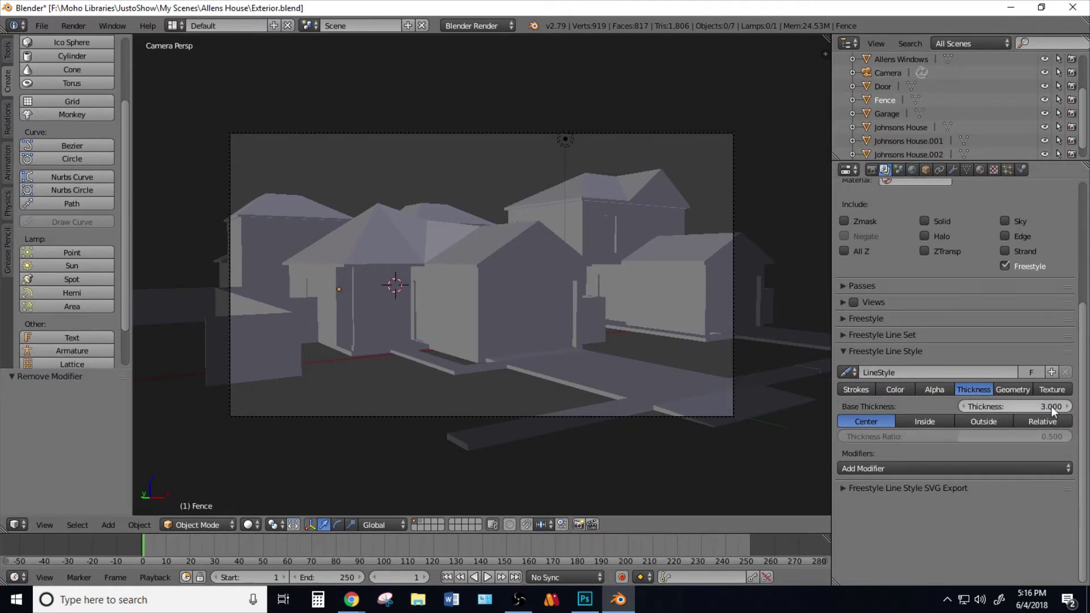
Step: Render a test image of the line art with the base thickness kept at 3.000
click(1050, 406)
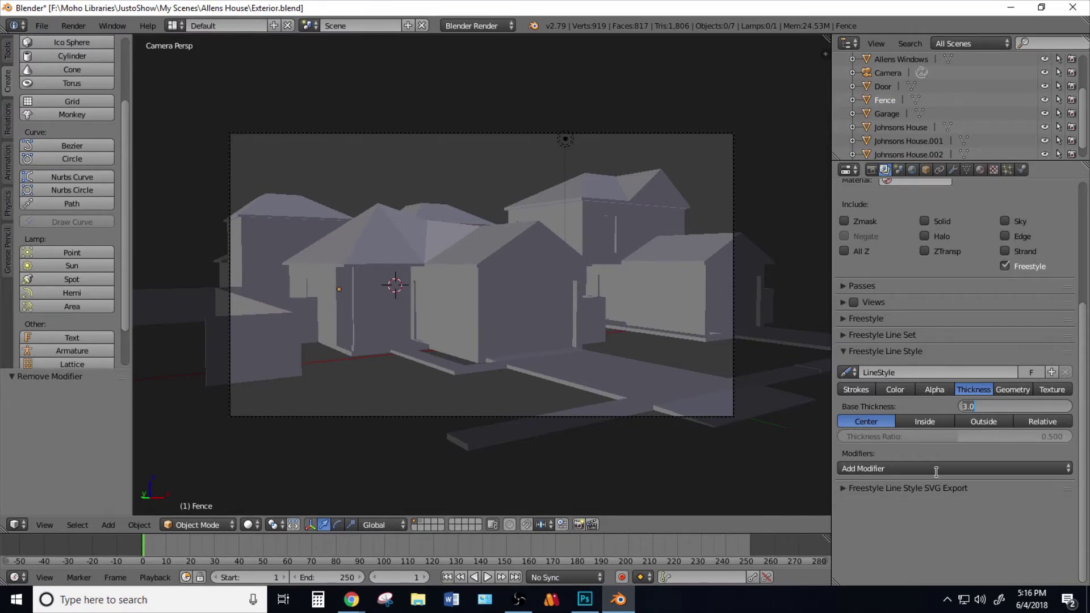
click(958, 524)
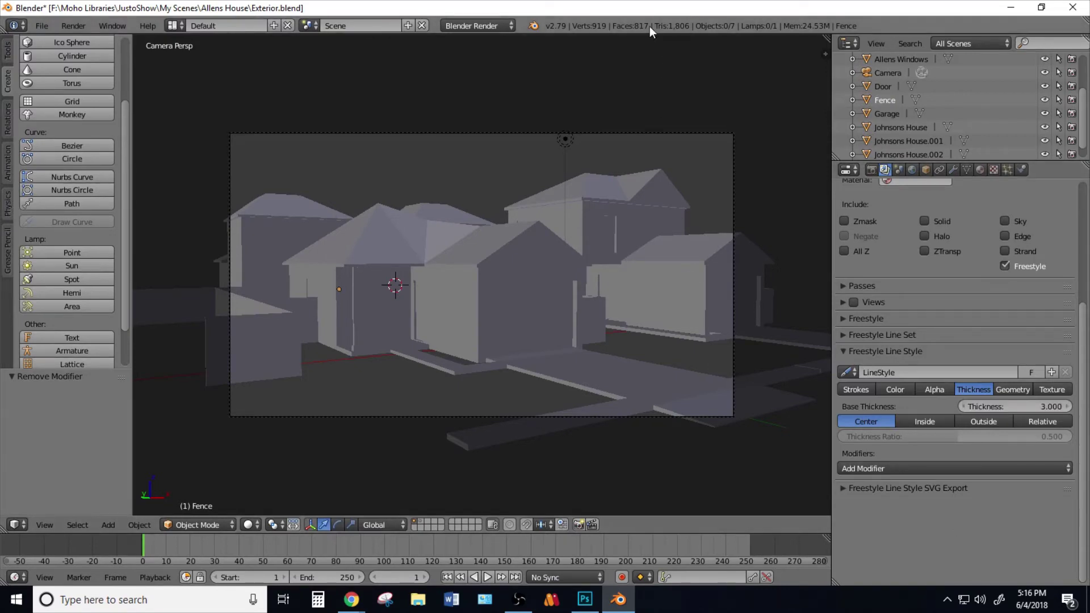
key(F12)
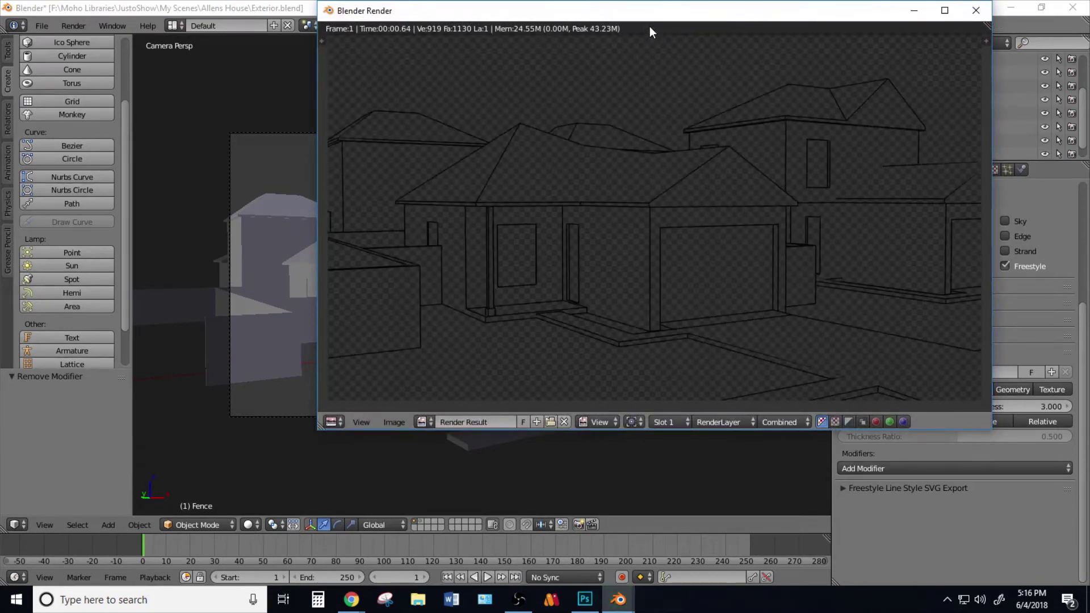
click(975, 10)
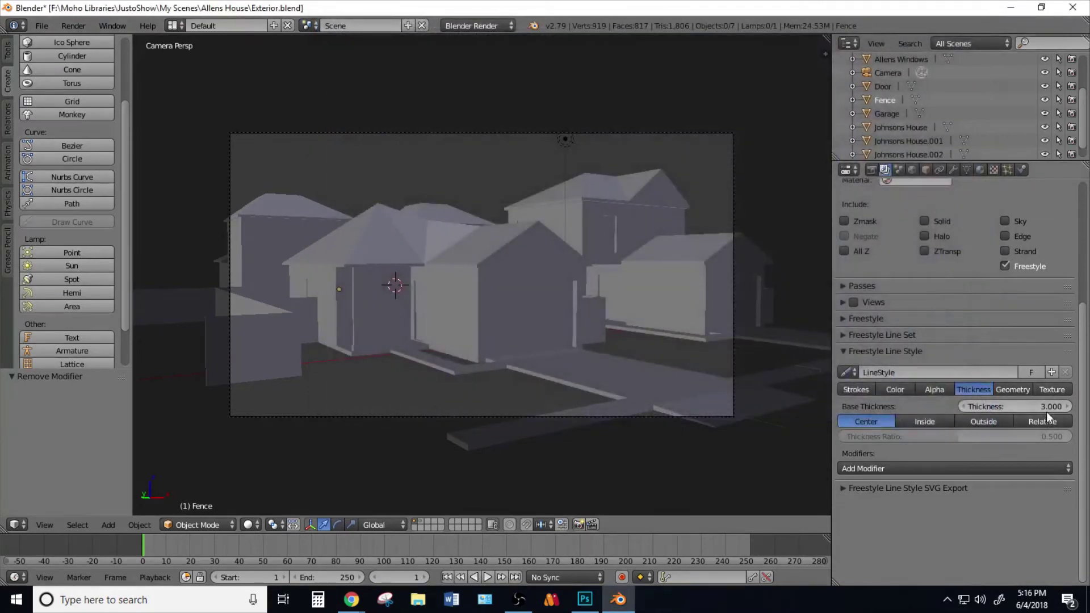
Step: Set the Freestyle line style's base thickness to 1.000 and render a test image
click(1048, 405)
text(0)
key(Return)
click(1060, 406)
text(1)
key(Return)
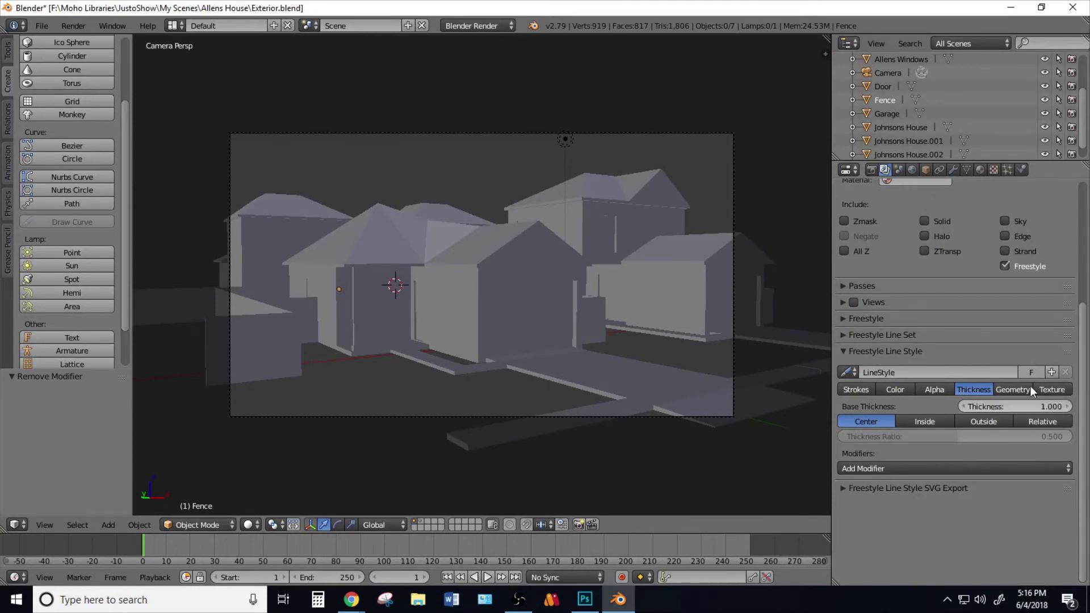
key(F12)
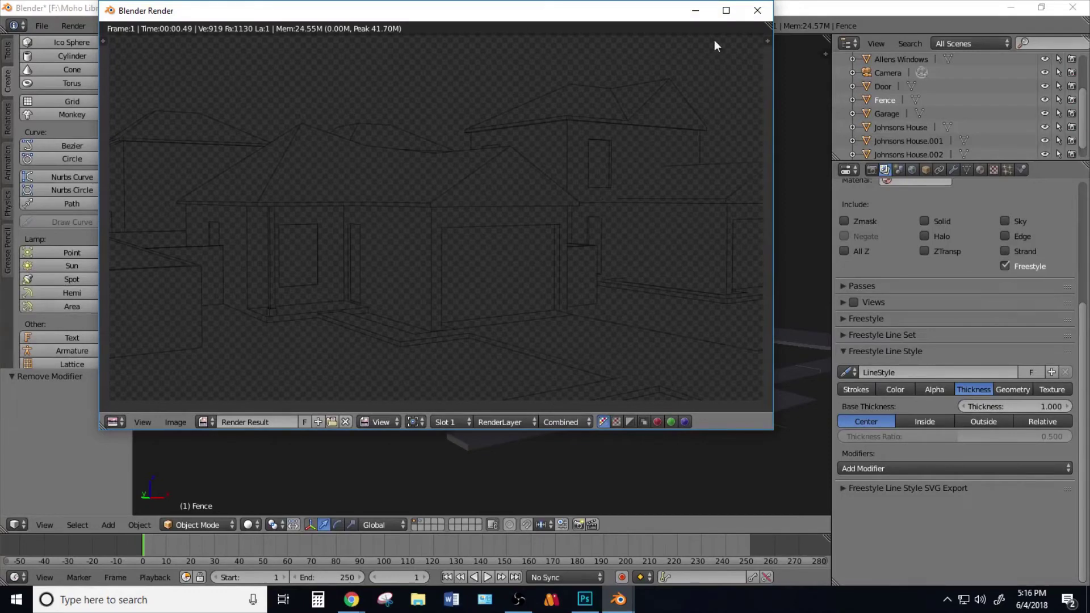
key(Escape)
Step: Select the Johnsons House object near its window and enter Edit Mode on its mesh
middle_drag(676, 121, 544, 281)
scroll(541, 272, up, 4)
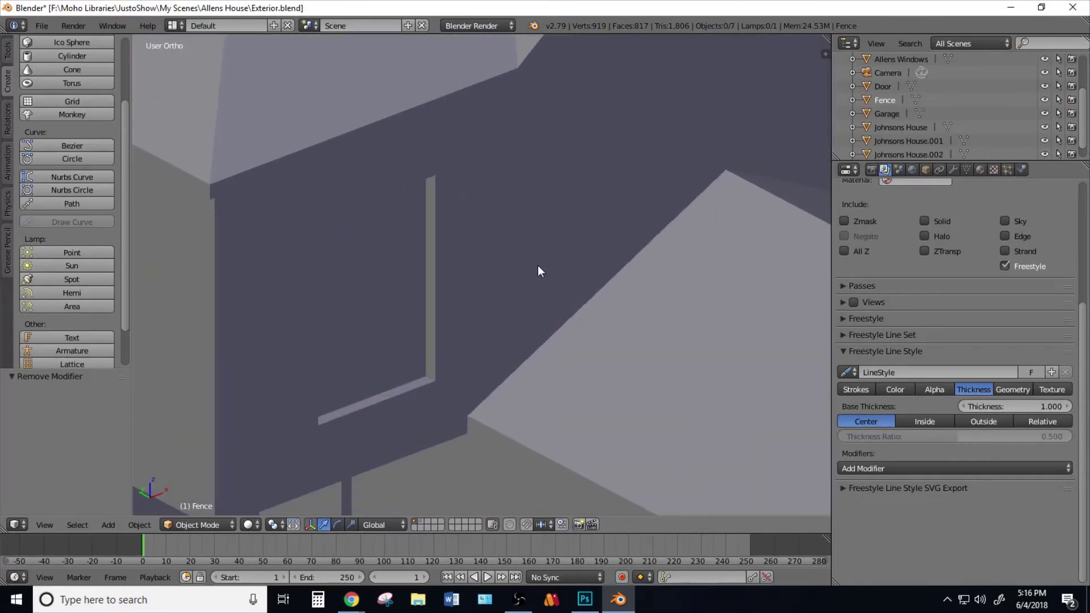
right_click(547, 274)
key(Tab)
scroll(548, 275, down, 3)
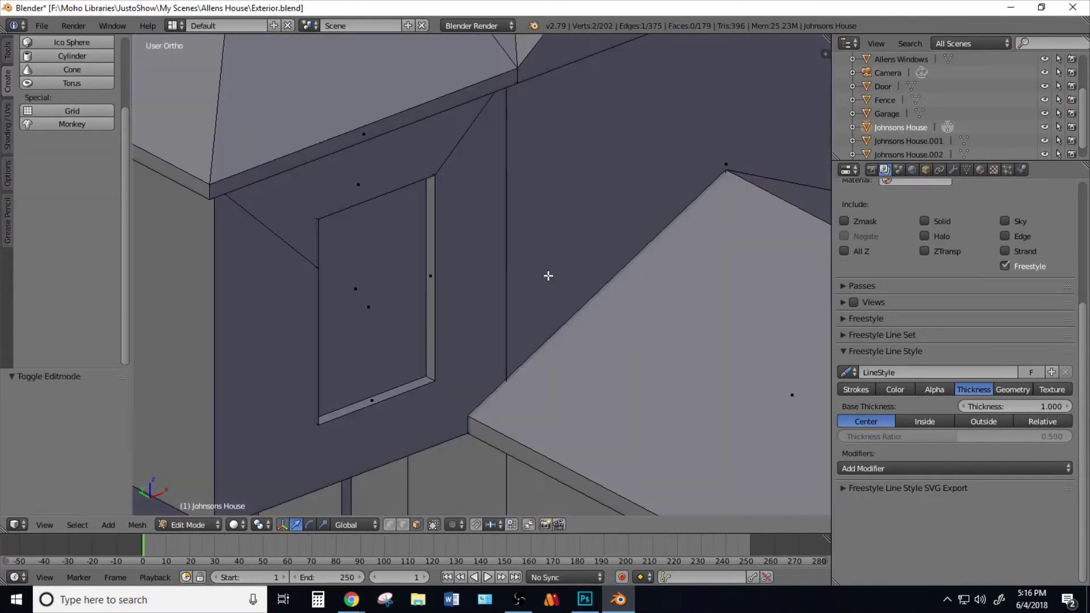
Step: Examine the Johnsons House mesh in the scene, looking at its window, roof and garage edges close up and from a distance
scroll(560, 401, down, 3)
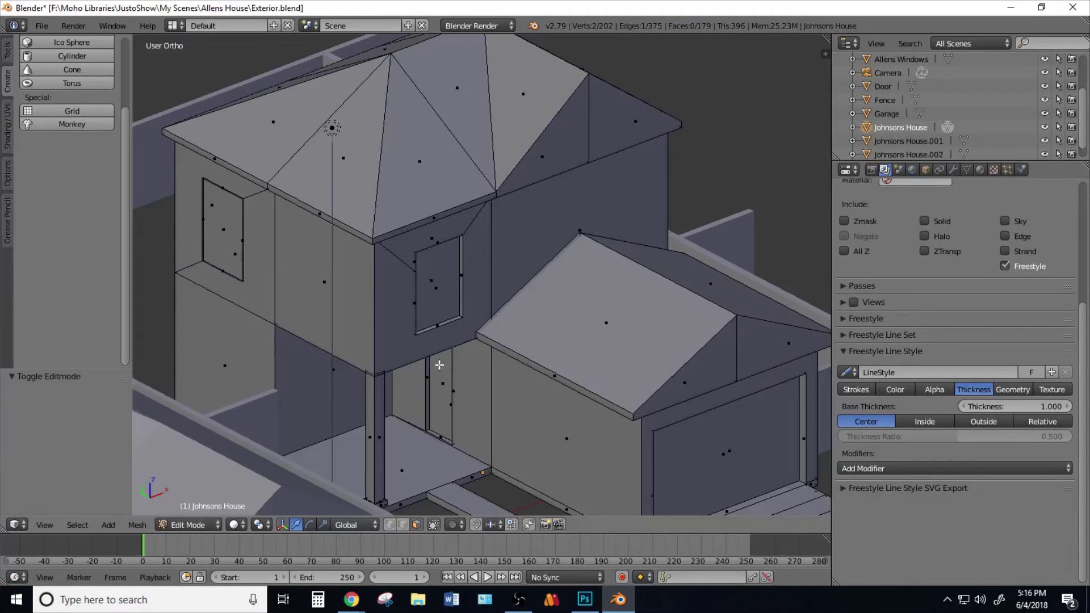
scroll(449, 347, down, 2)
scroll(505, 349, up, 1)
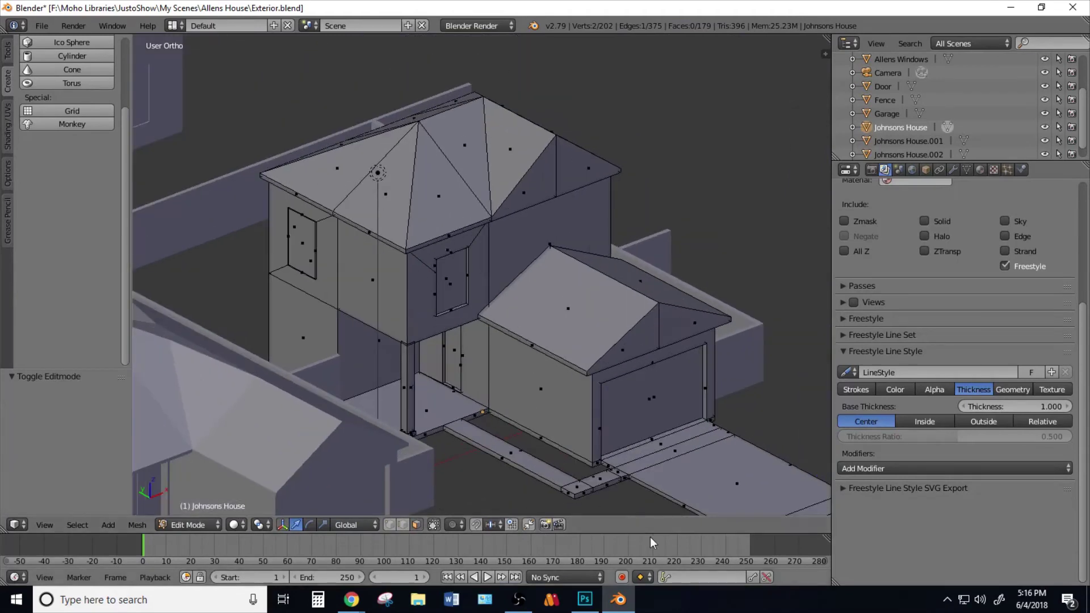
scroll(600, 396, down, 2)
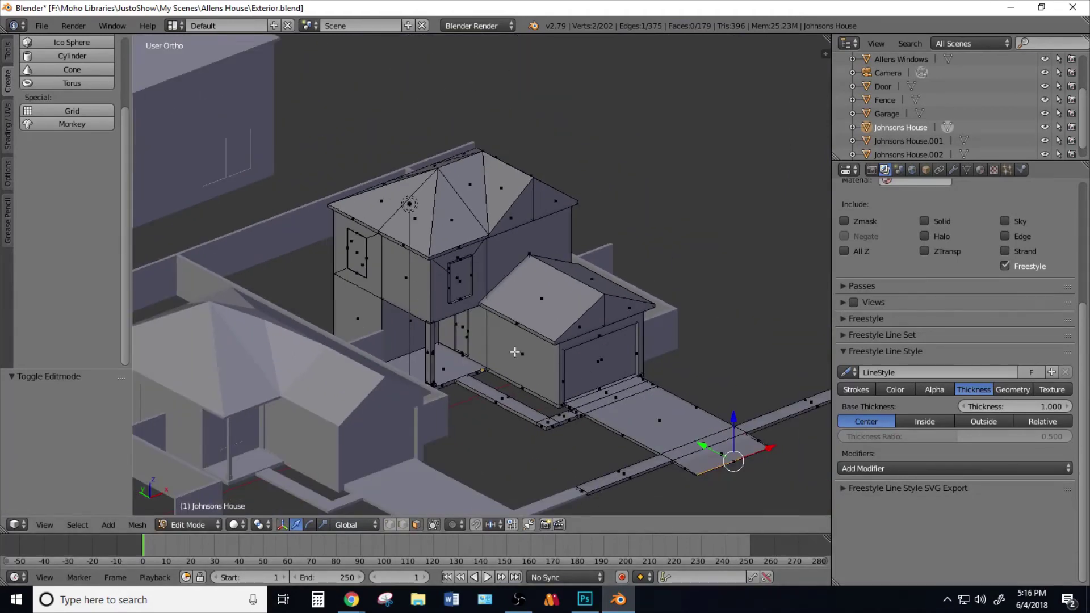
scroll(515, 352, up, 5)
scroll(393, 375, down, 3)
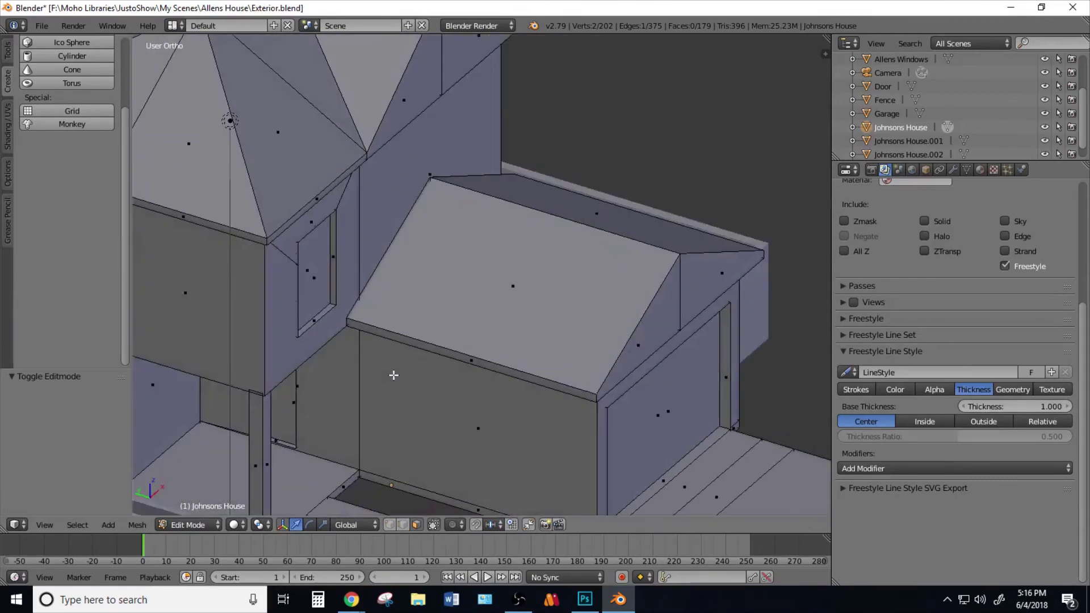
scroll(393, 375, down, 6)
scroll(475, 307, up, 2)
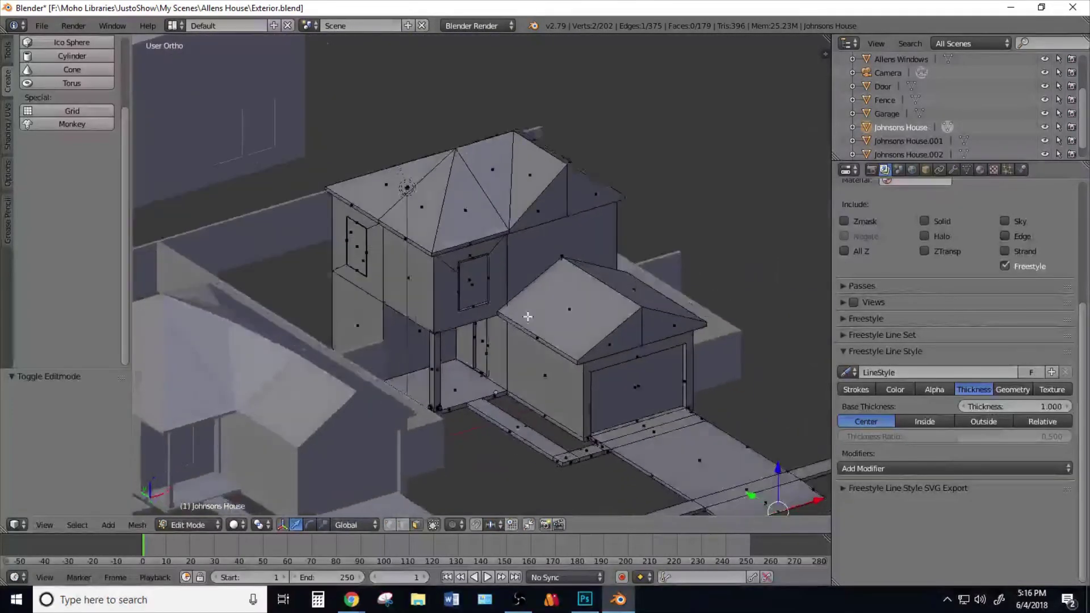
scroll(528, 316, down, 4)
scroll(489, 342, up, 2)
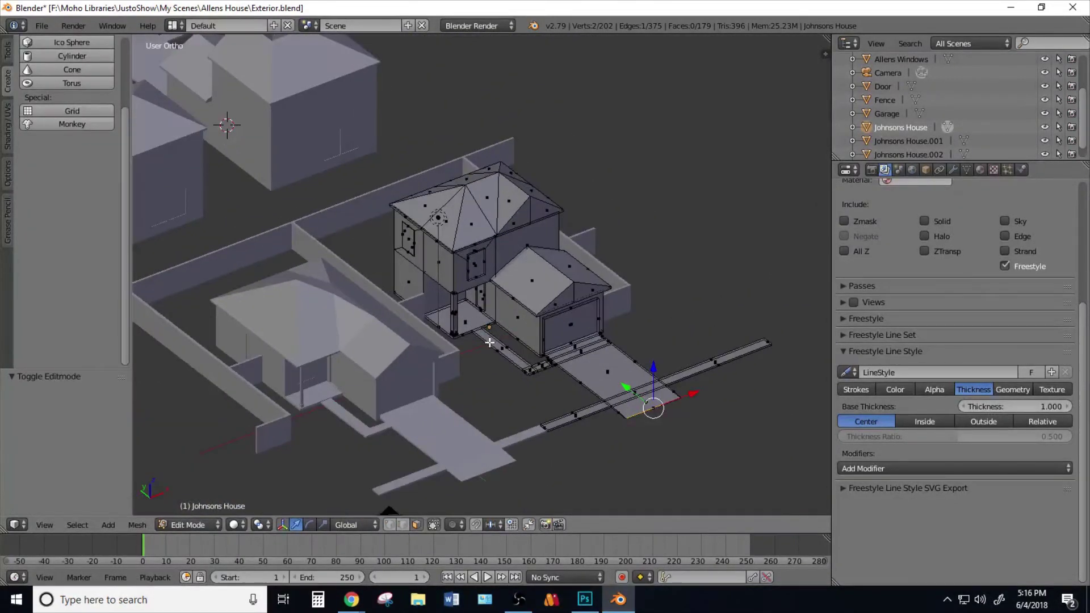
scroll(489, 343, up, 1)
scroll(489, 342, down, 1)
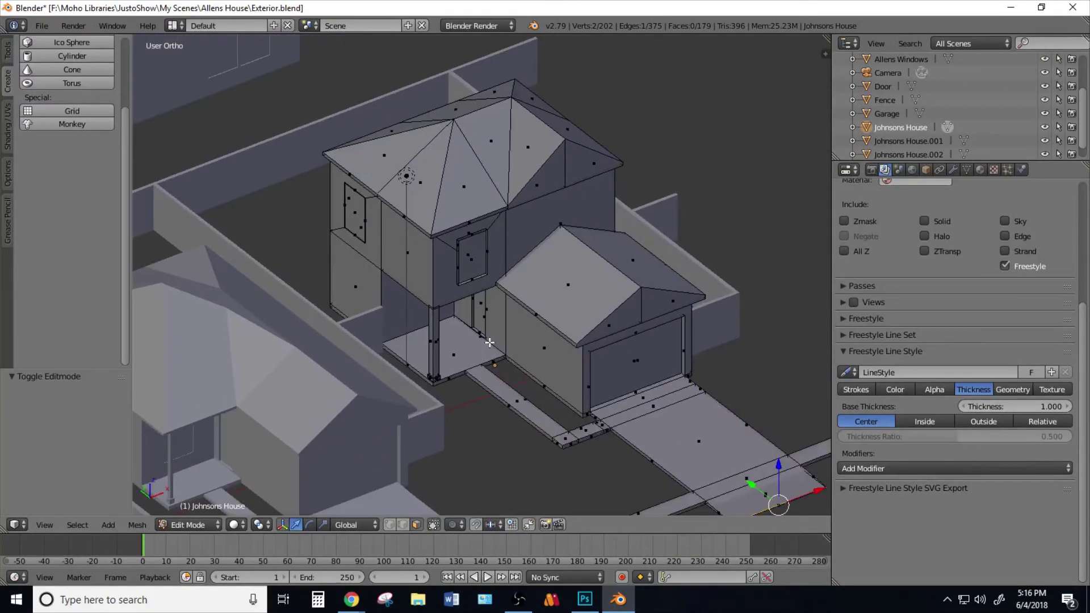
scroll(573, 439, down, 1)
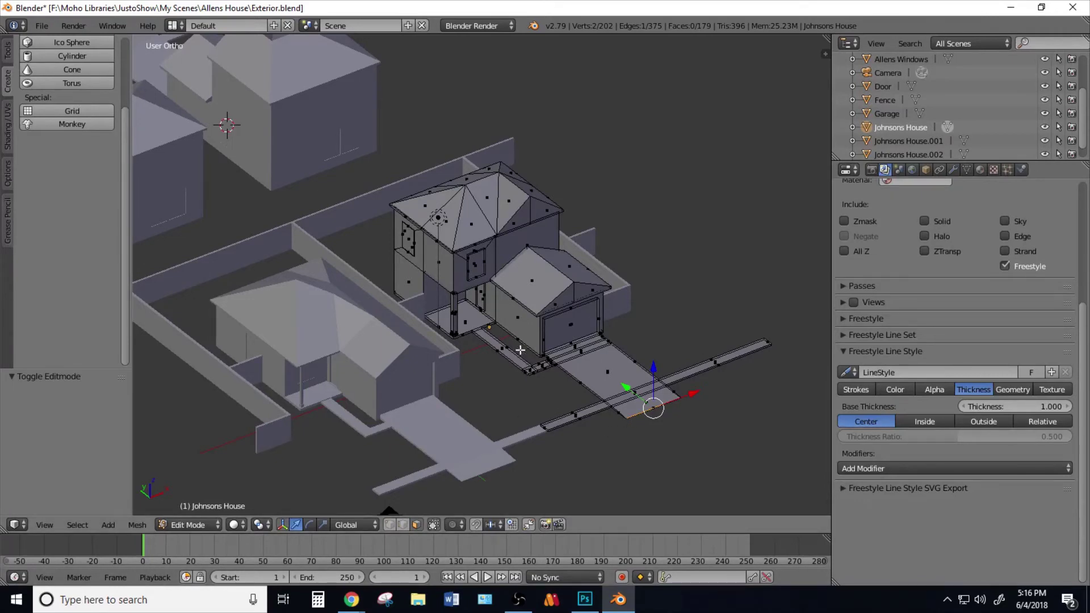
scroll(565, 432, up, 1)
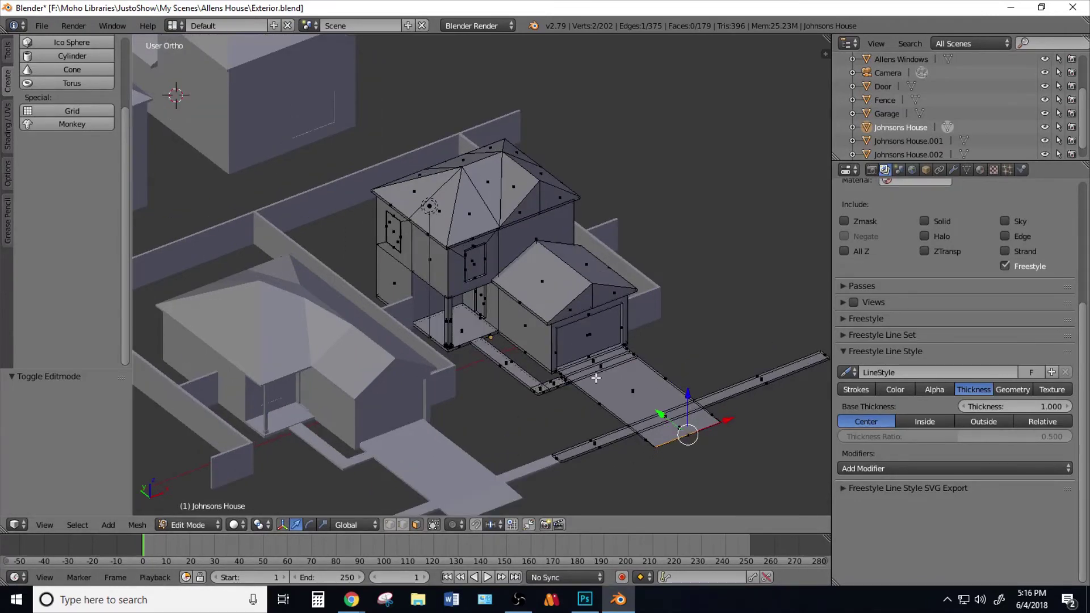
scroll(503, 243, up, 6)
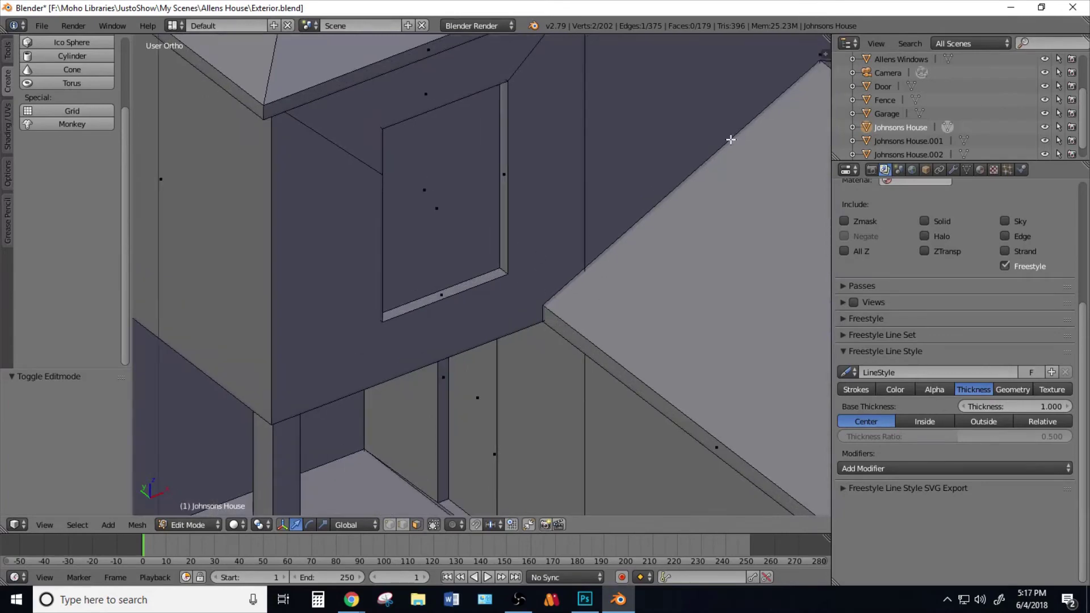
scroll(630, 236, down, 5)
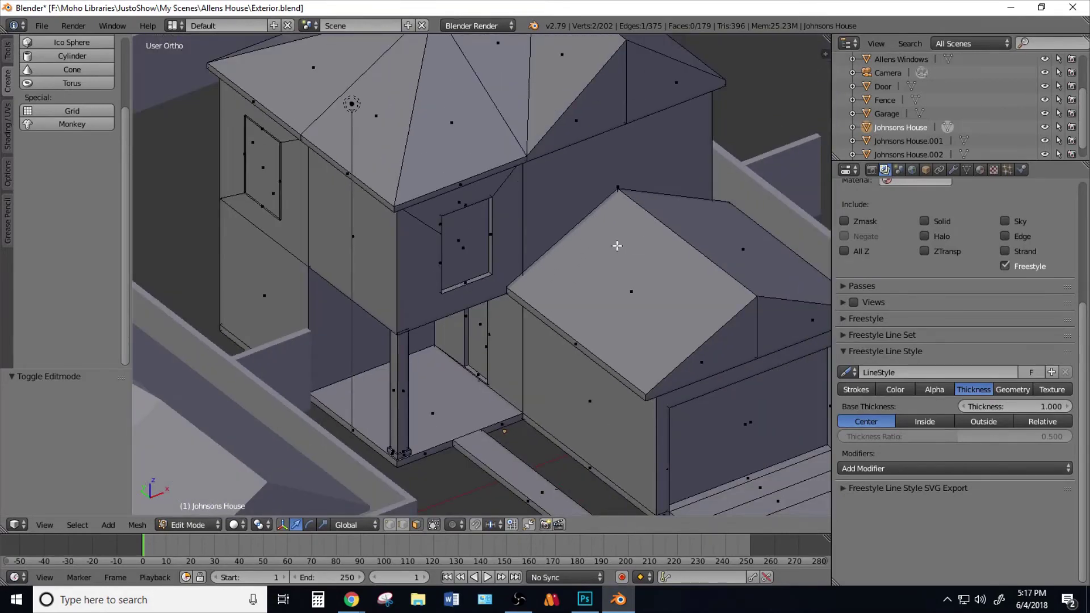
Step: Leave Edit Mode on the Johnsons House and view the scene through the camera
key(Tab)
scroll(616, 246, down, 6)
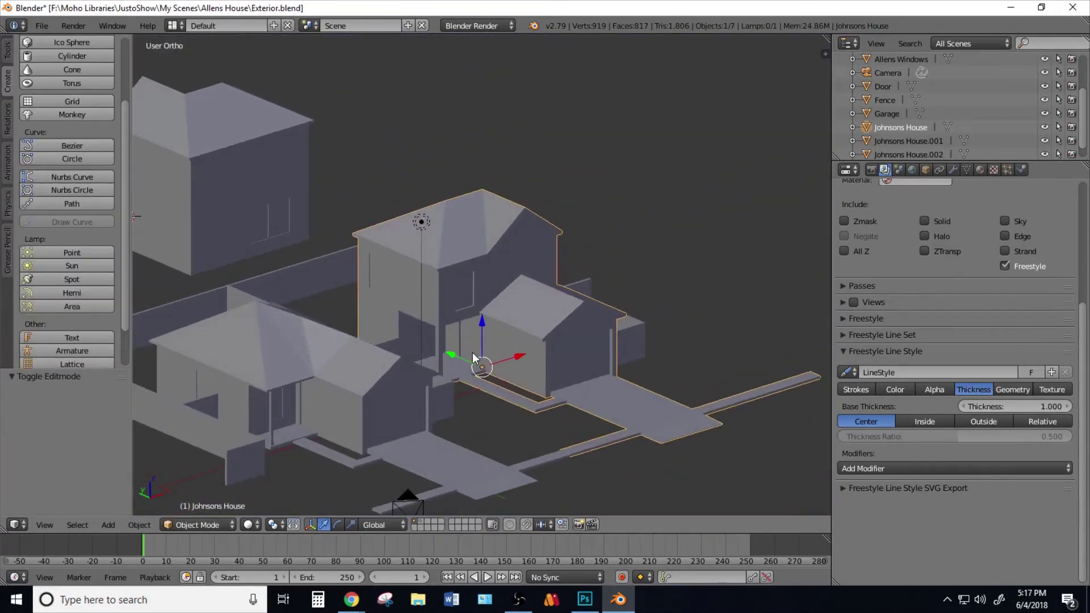
key(KP_0)
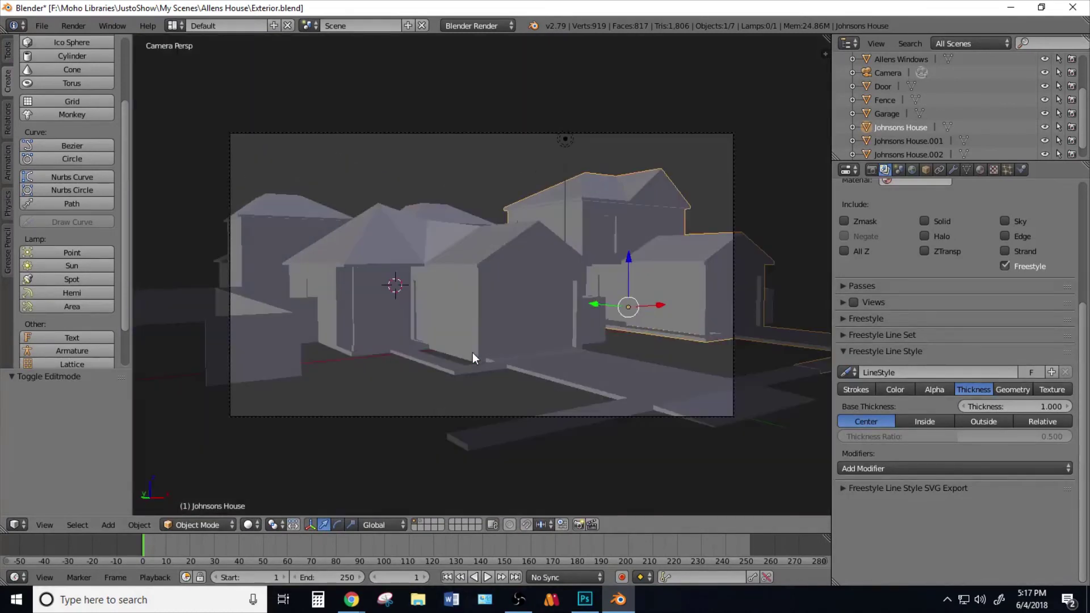
Step: Switch to Photoshop, hide the Orig Lineart layer and show the grey bg layer in Exterior_1.psd
click(593, 605)
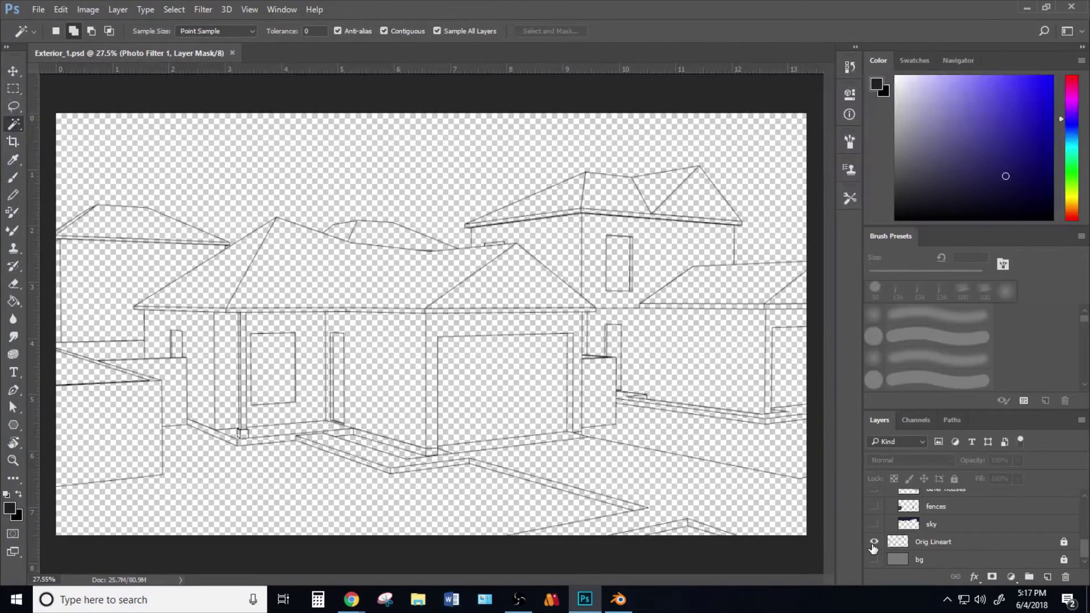
click(873, 542)
click(874, 560)
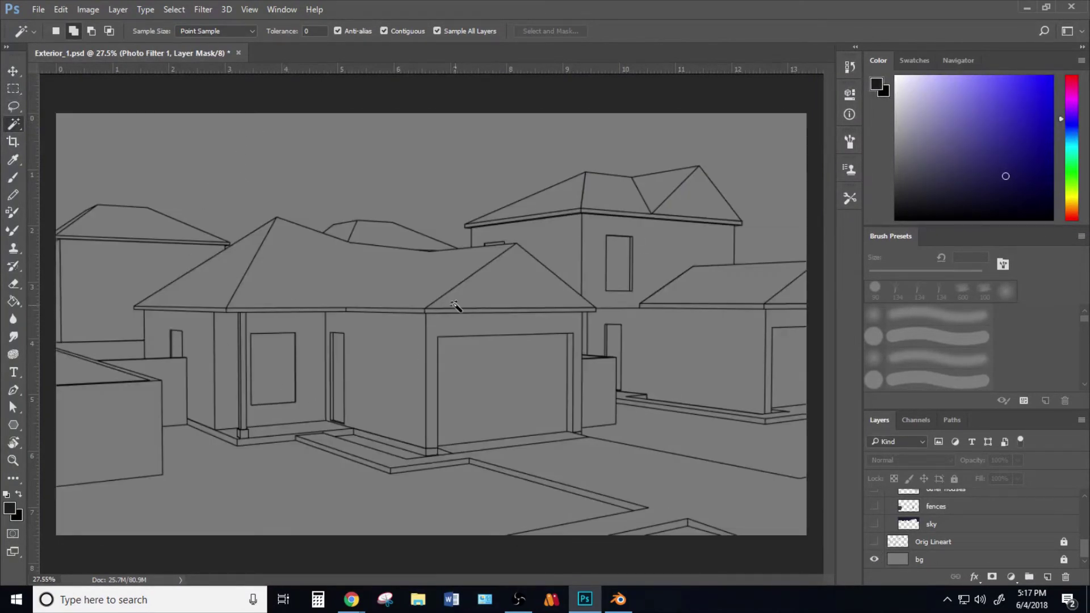
Step: Make the sky, fences, other houses and gound colour layers visible beneath the line art
click(874, 524)
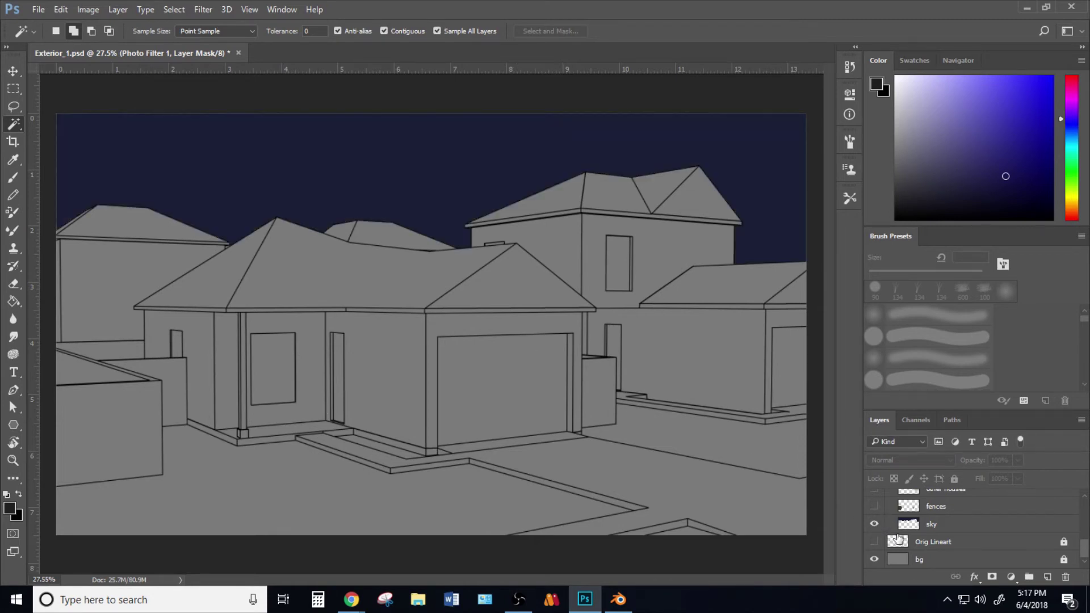
scroll(899, 538, up, 1)
click(874, 538)
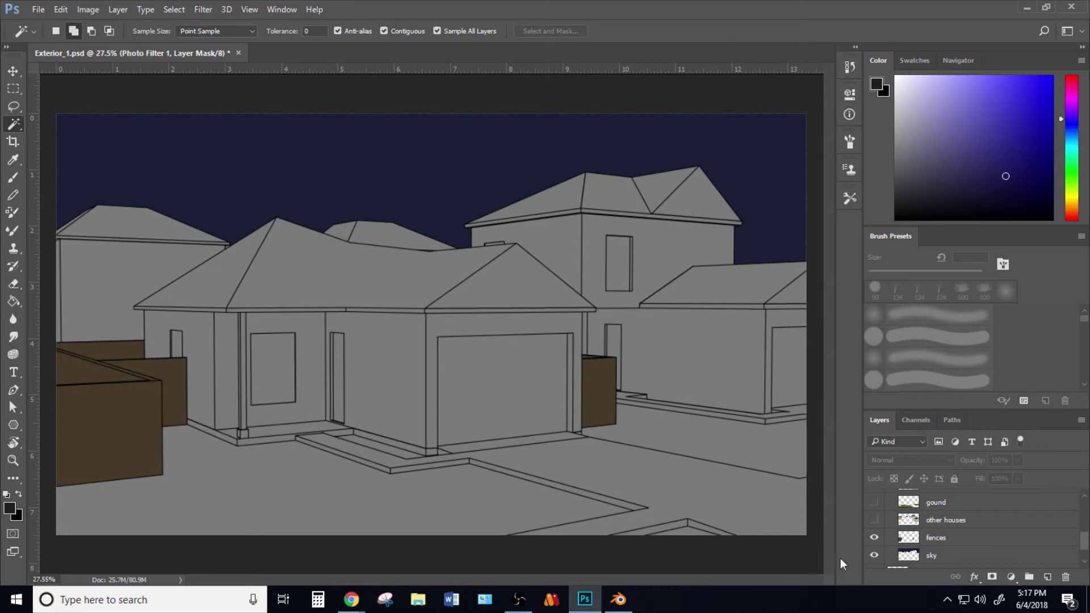
click(874, 520)
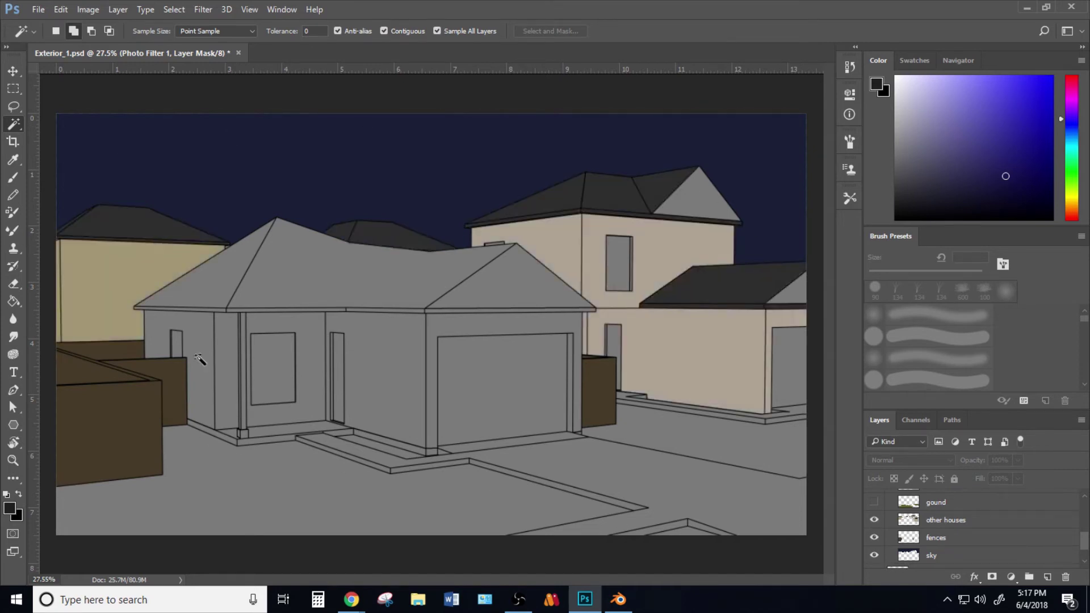
click(874, 502)
Step: Make the sidewalk and grass layers visible, leaving Layer 2 hidden
scroll(879, 519, up, 2)
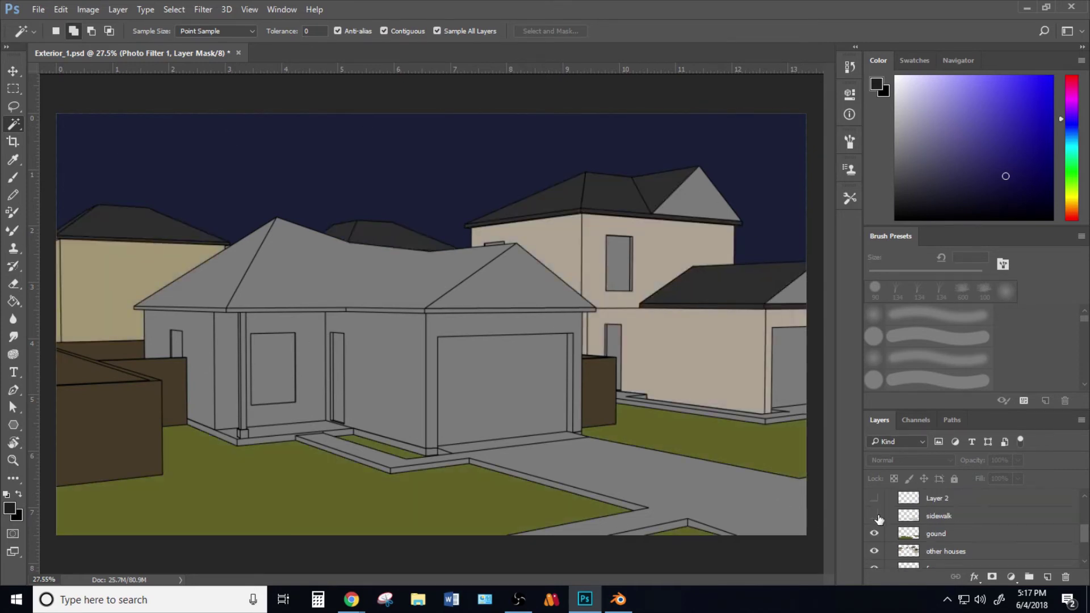
scroll(879, 519, up, 1)
click(874, 531)
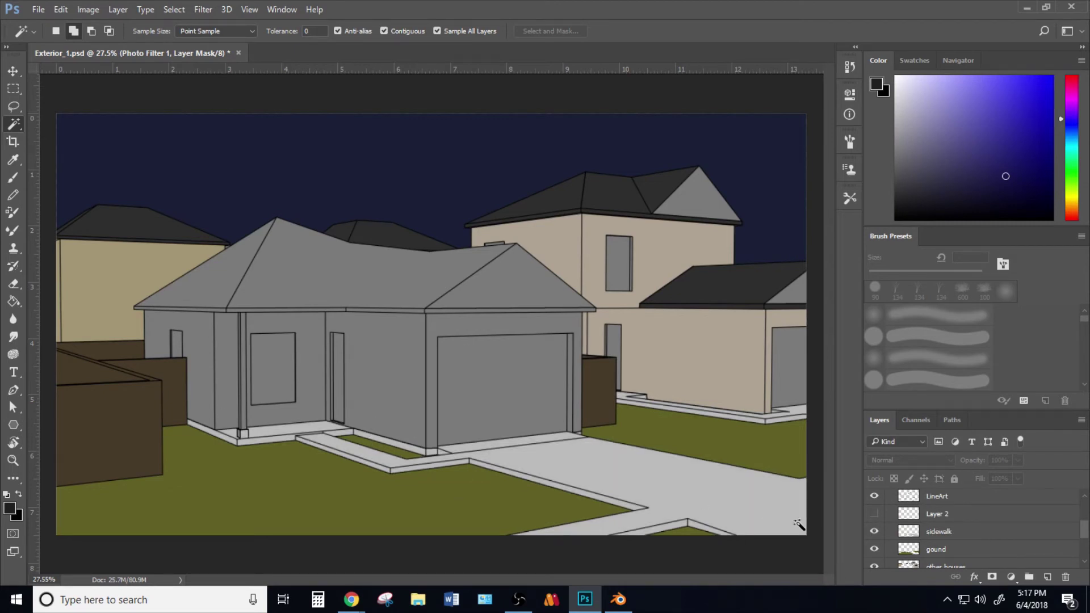
click(874, 514)
scroll(876, 520, up, 3)
click(874, 525)
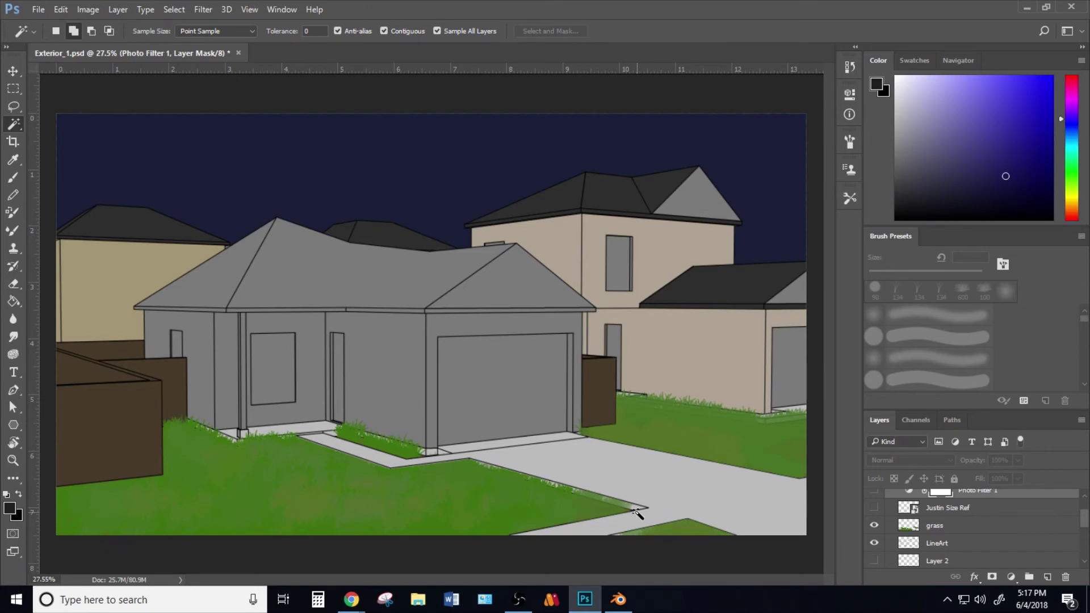
Step: Show the character size reference layer and turn on the Photo Filter 1 and Brightness/Contrast 1 adjustment layers
scroll(930, 538, up, 1)
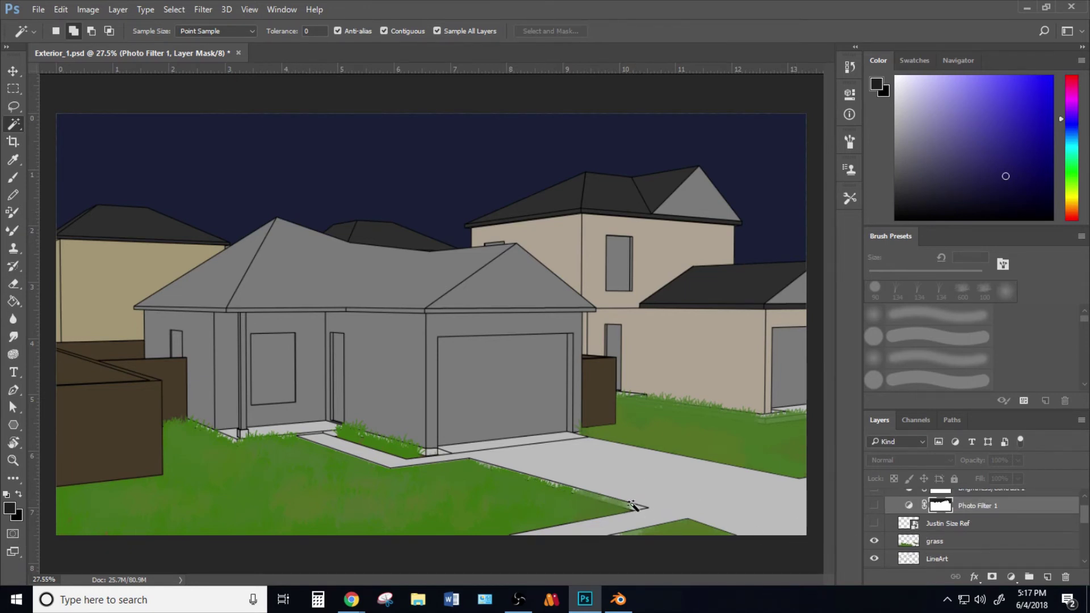
scroll(885, 519, up, 1)
click(873, 540)
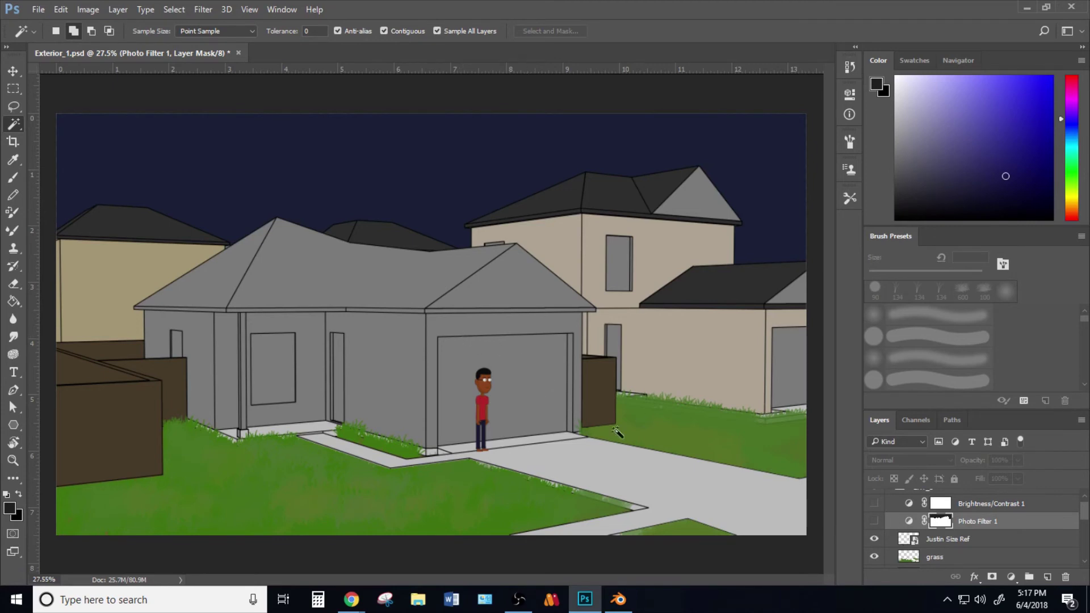
click(874, 521)
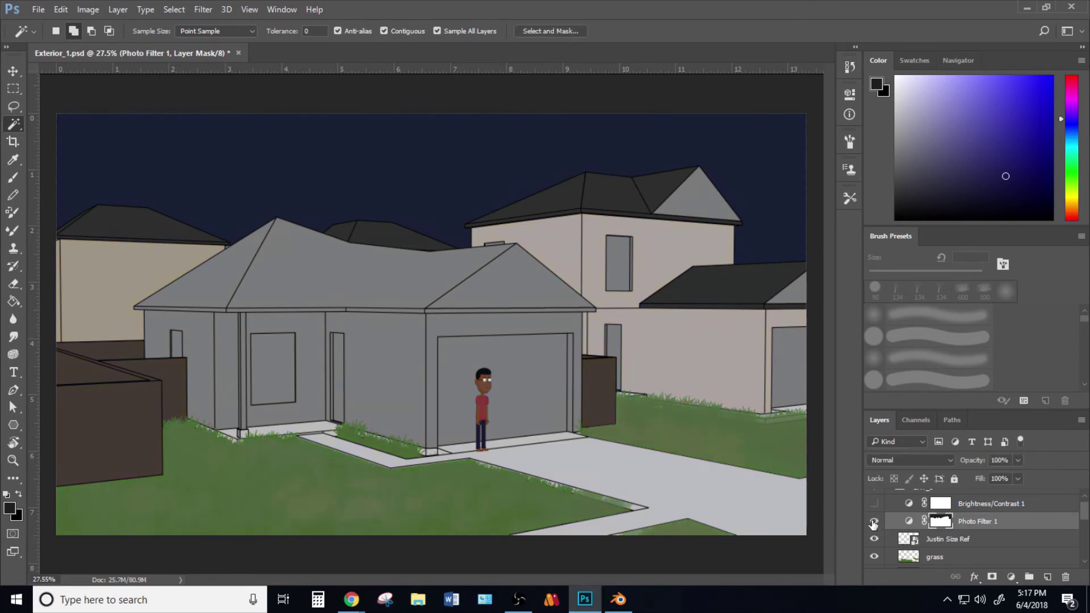
click(873, 503)
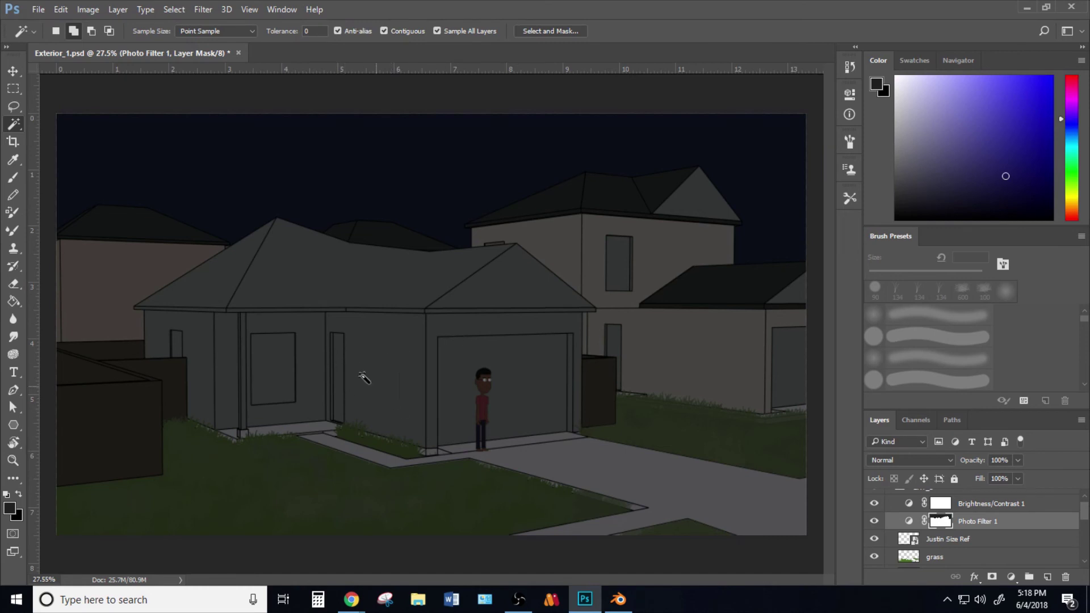
Step: Inspect the darkened night artwork at different zoom levels and compare it with the camera view in Blender
alt+scroll(498, 404, down, 1)
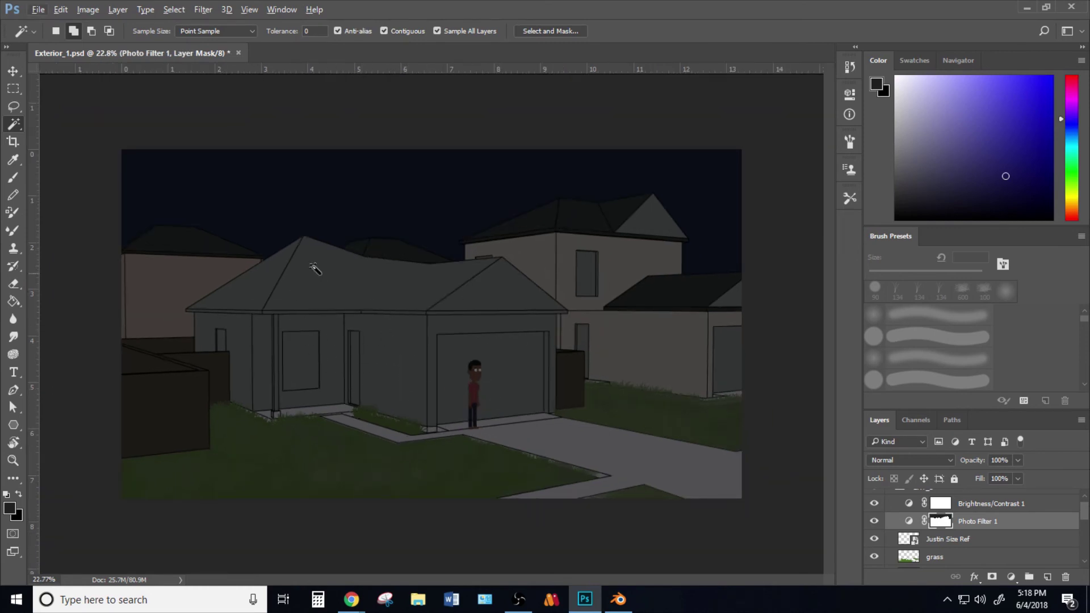
alt+scroll(446, 403, down, 1)
alt+scroll(385, 369, up, 2)
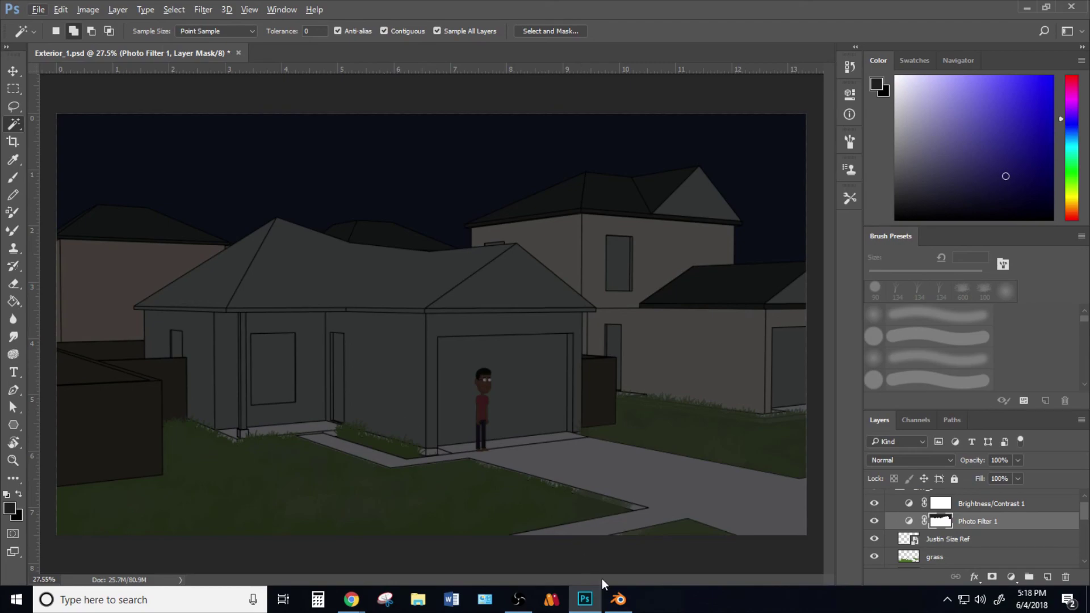
click(621, 602)
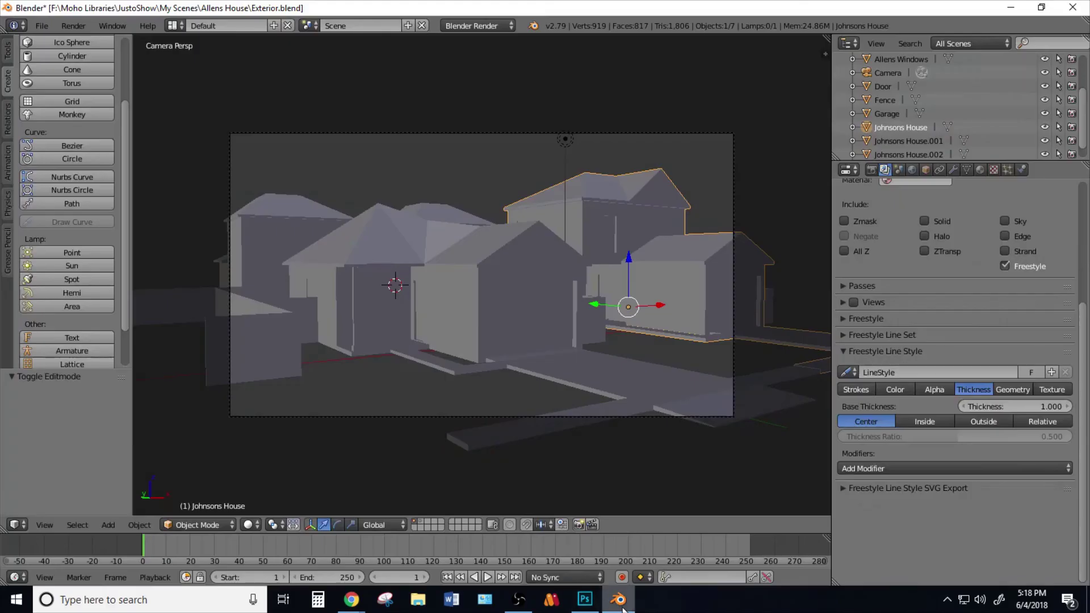
click(587, 602)
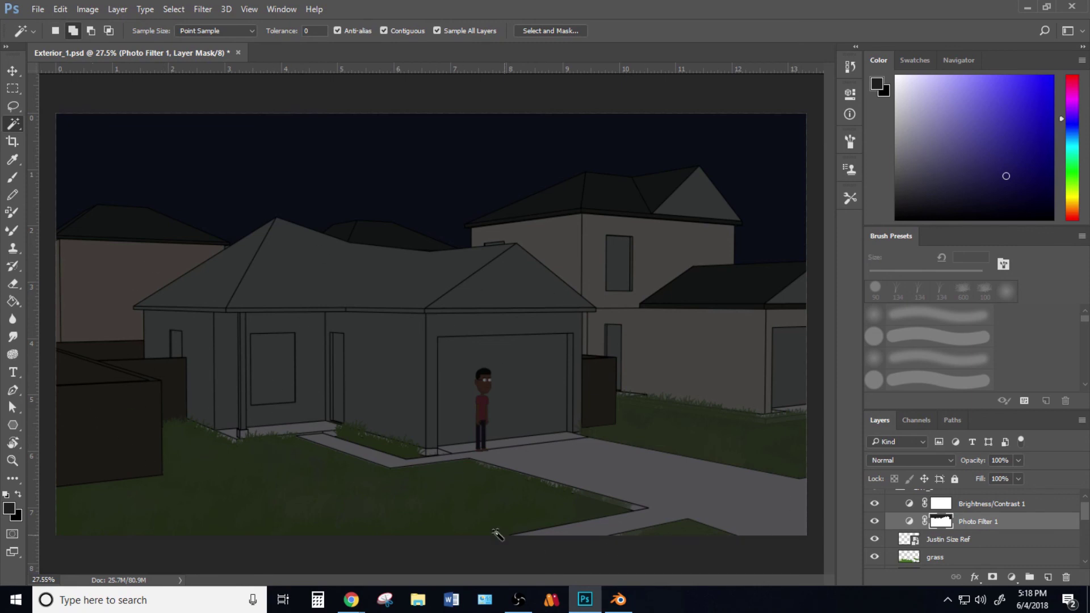
Step: Switch to Blender and examine the neighbourhood houses from other viewing angles around the driveways and garages
click(618, 603)
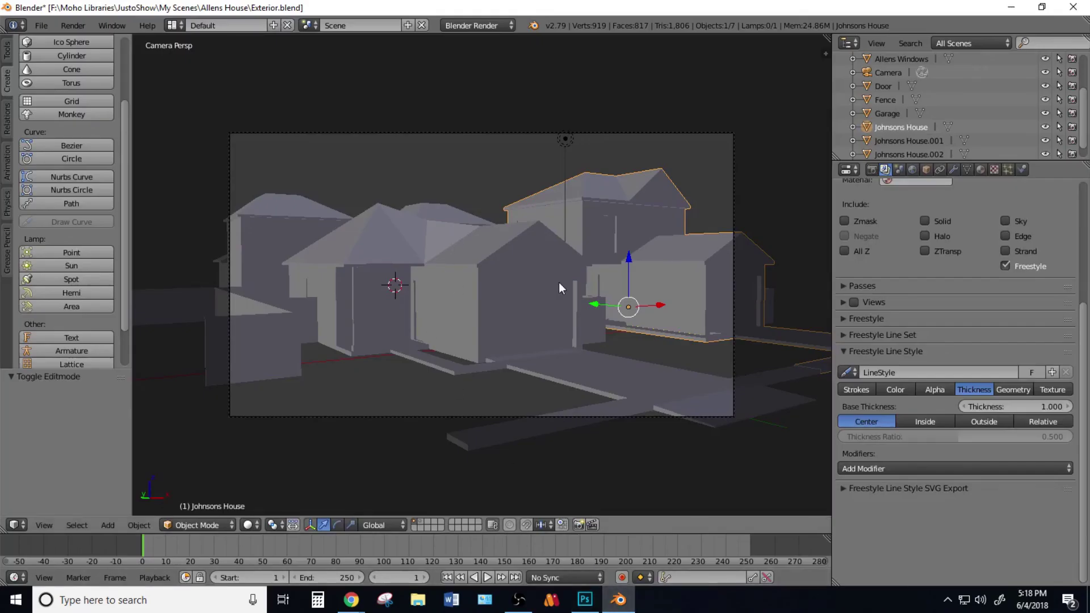
middle_drag(633, 285, 461, 315)
scroll(457, 308, down, 6)
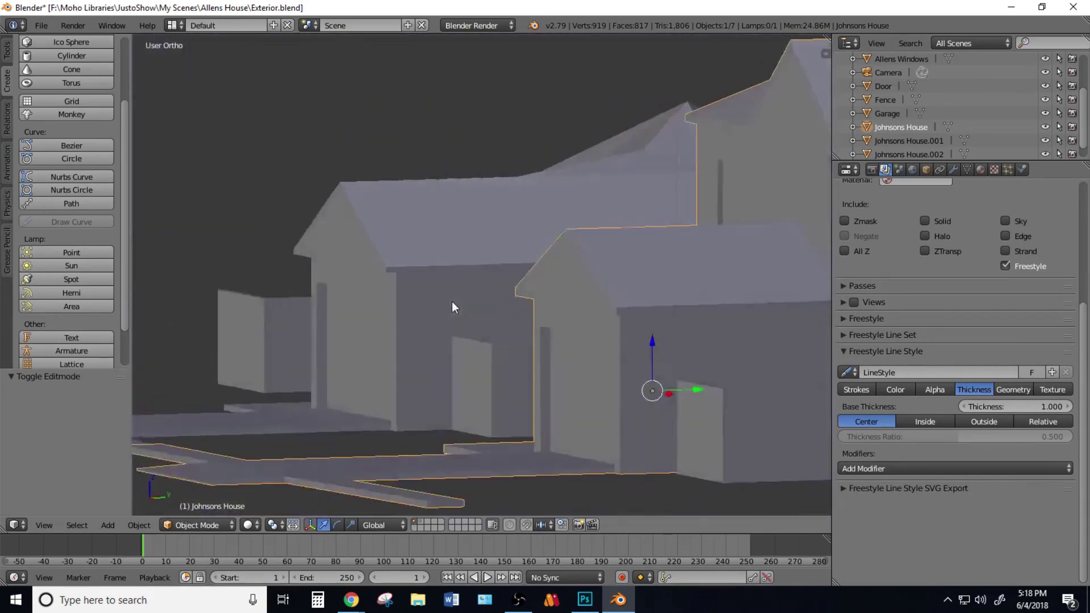
middle_drag(563, 330, 535, 364)
scroll(514, 315, up, 3)
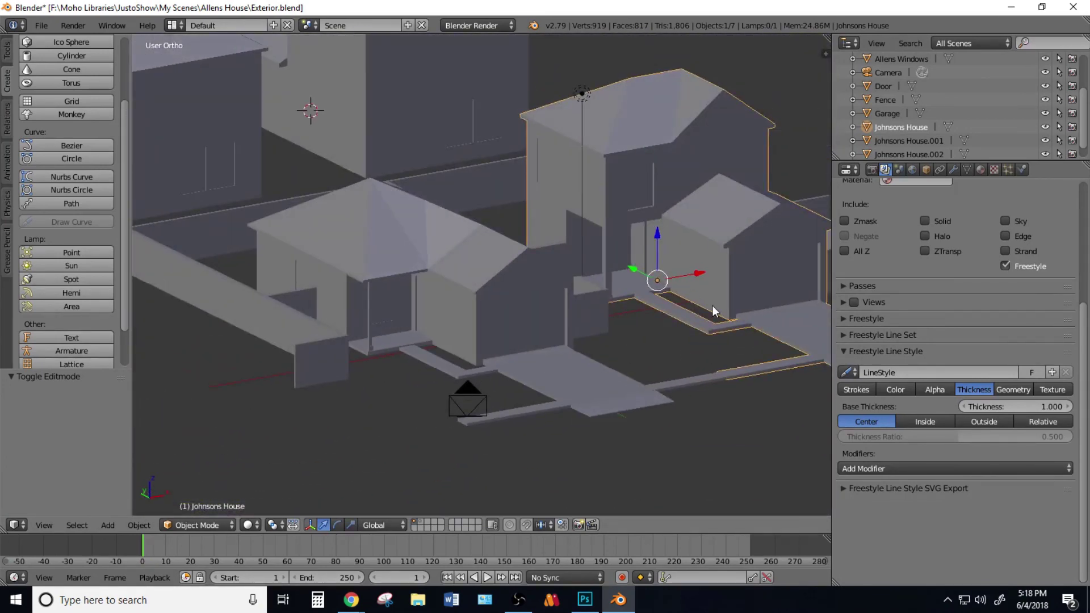
middle_drag(711, 306, 557, 298)
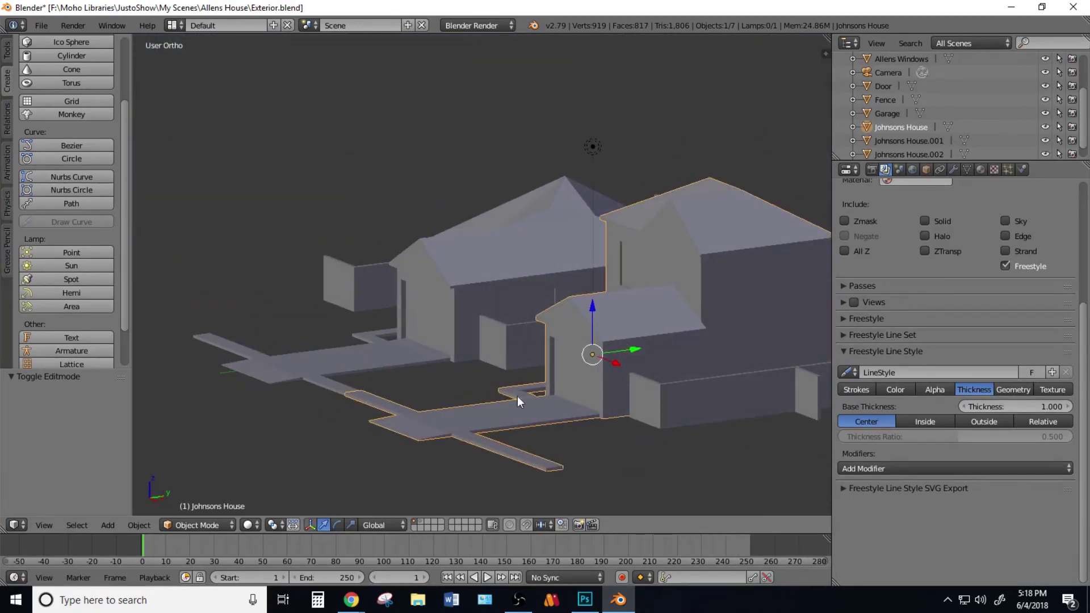
Step: Compare the painted exterior in Photoshop with the alternative viewing angle of the 3D houses in Blender
click(585, 600)
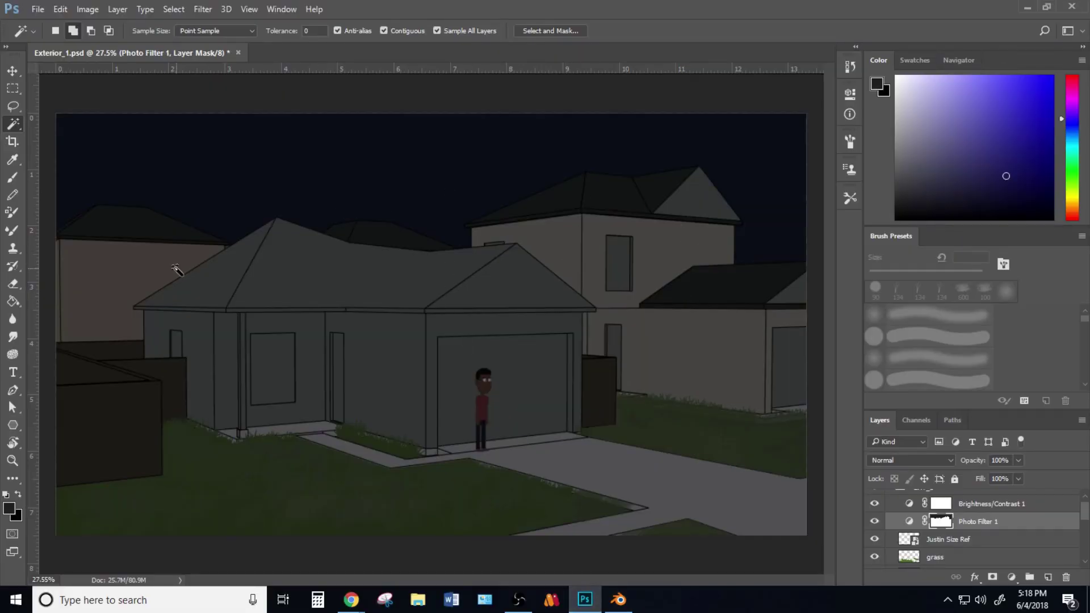
click(618, 600)
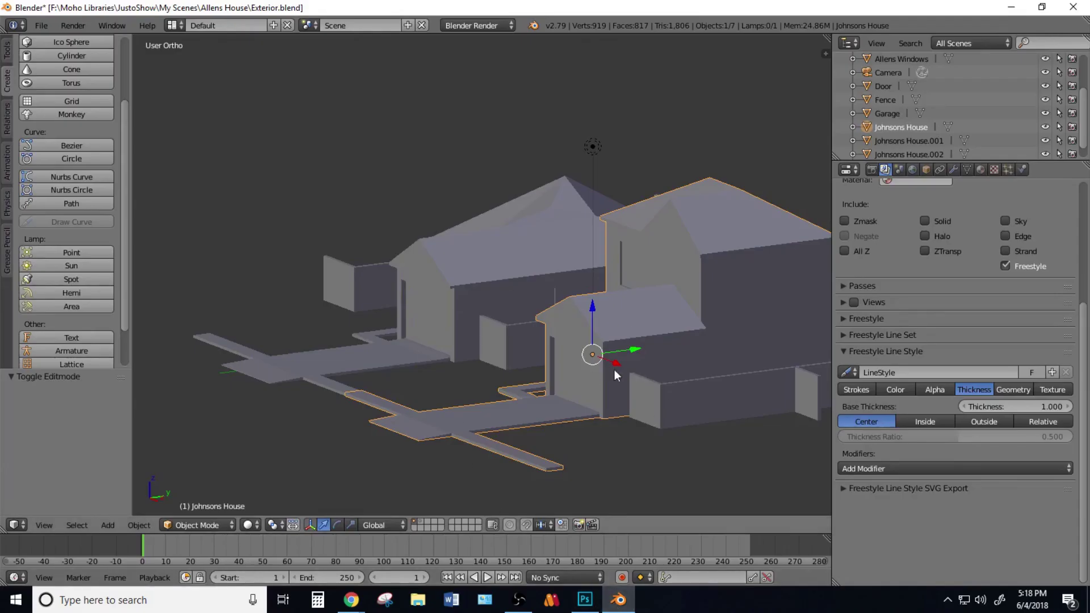
click(584, 600)
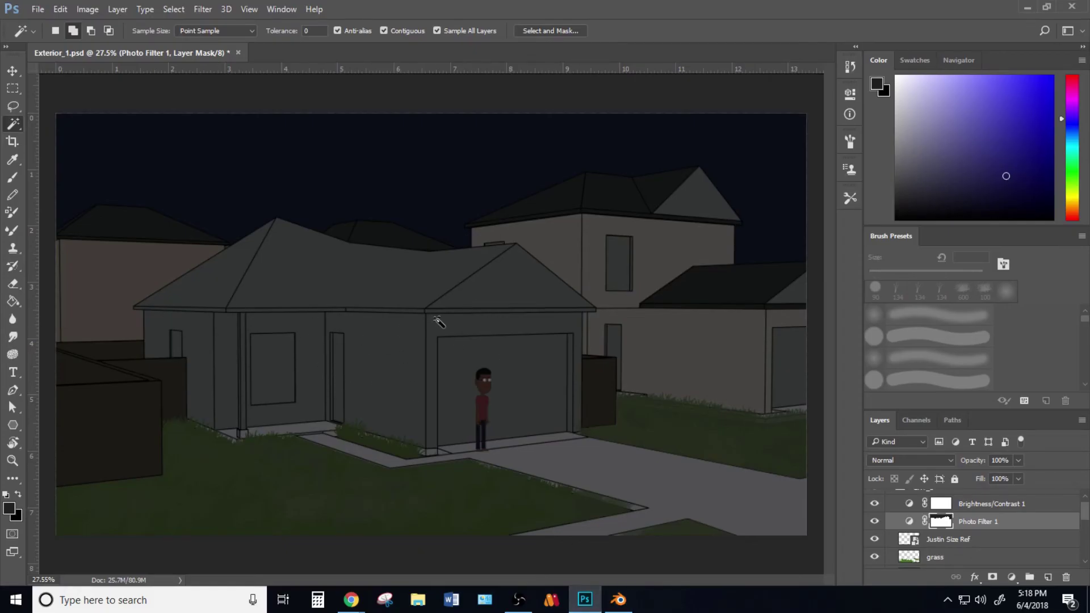